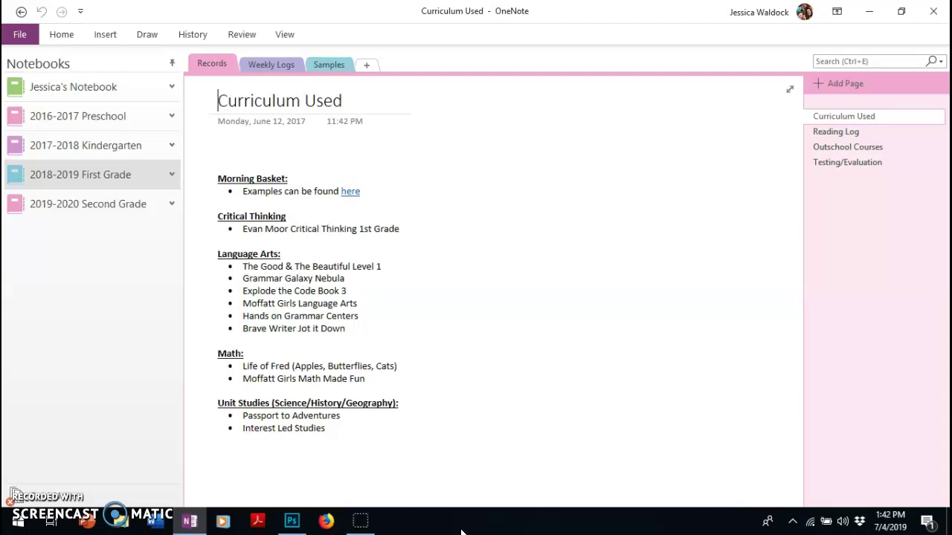
Move from the Curriculum Used record to the Reading Log page and its attached books PDF.
left_click(489, 524)
left_click(473, 417)
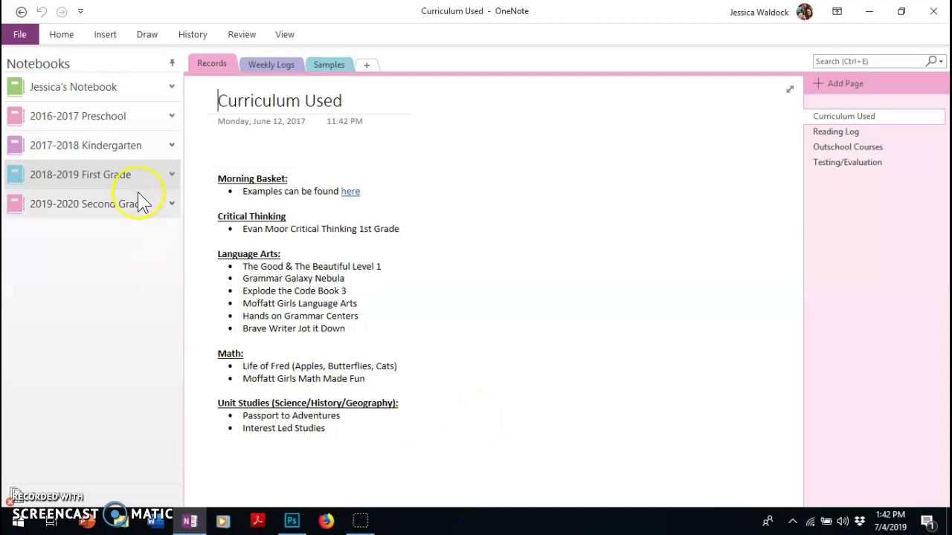
mouse_move(86, 146)
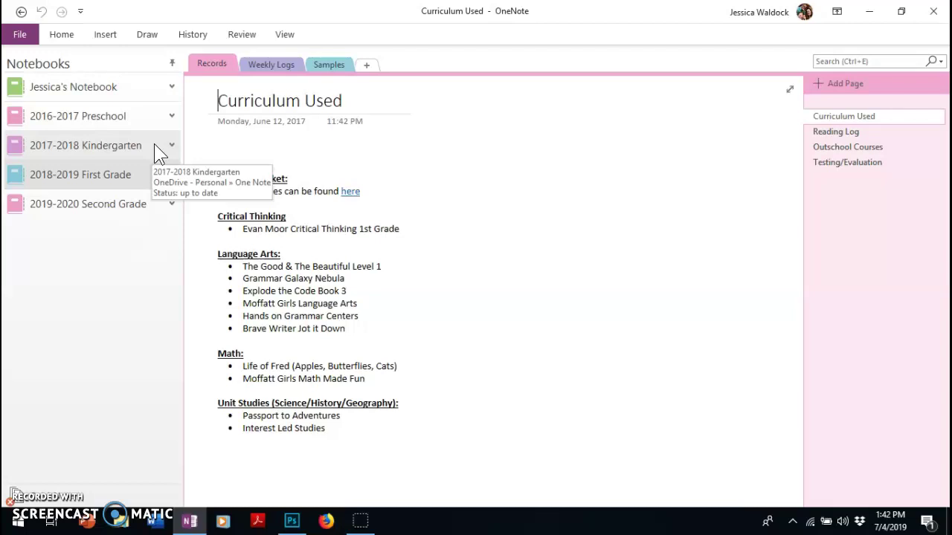
left_click(152, 185)
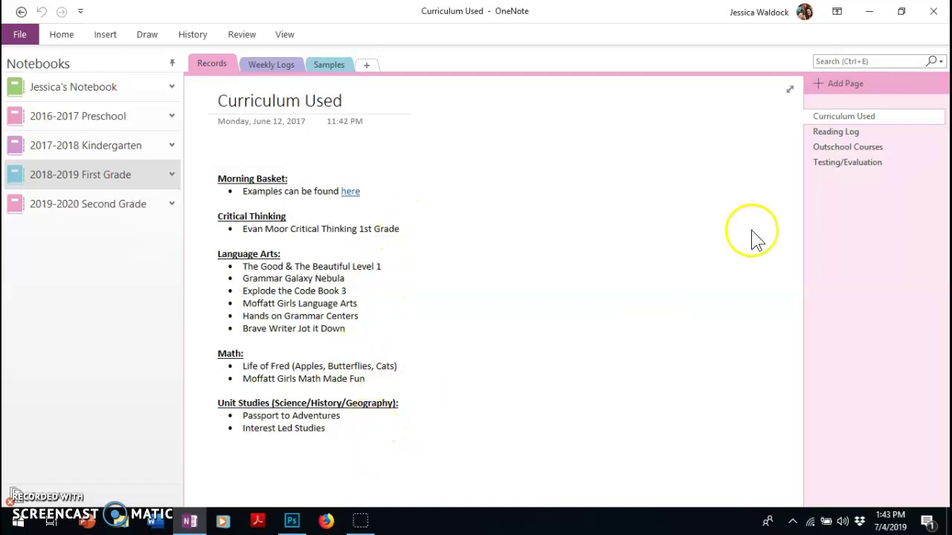
left_click(849, 135)
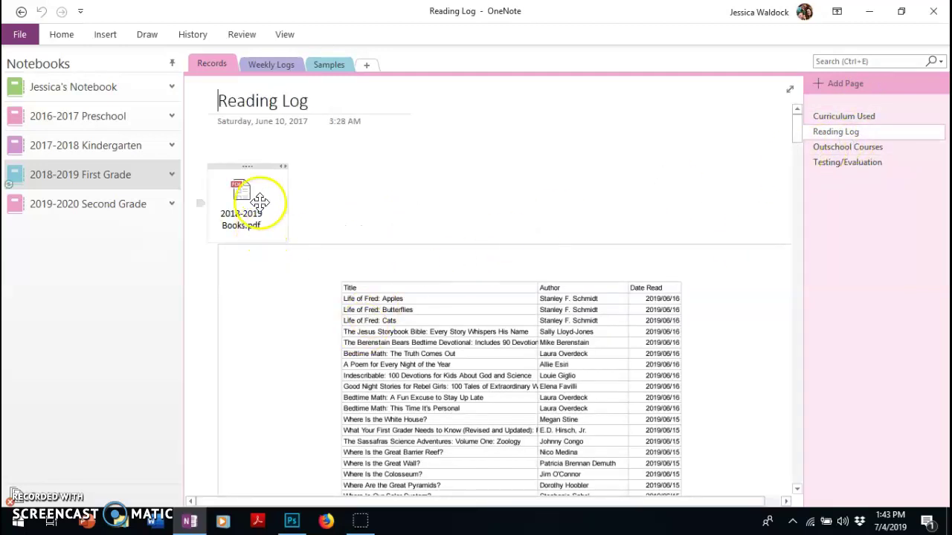
scroll(669, 260, "down", 1)
scroll(629, 272, "down", 3)
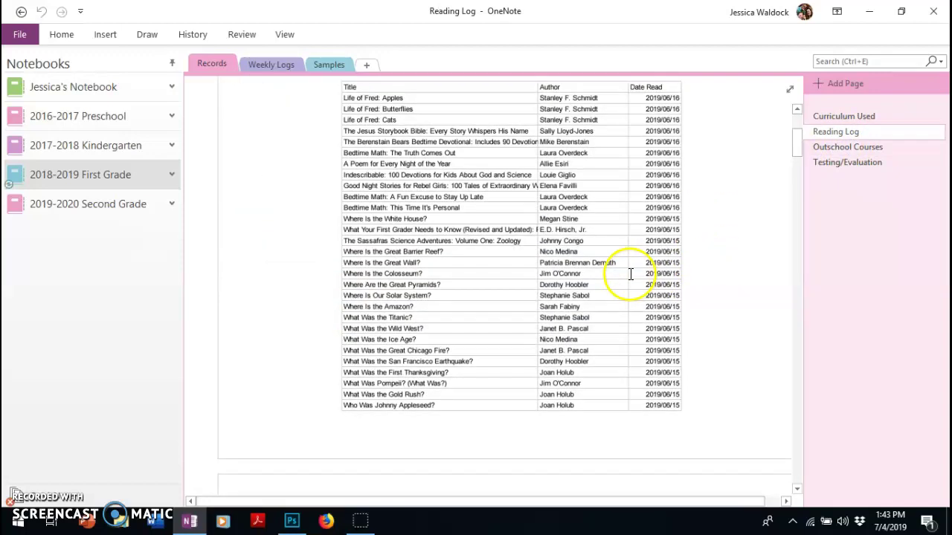
scroll(682, 265, "down", 3)
scroll(688, 262, "down", 1)
scroll(688, 262, "down", 1)
scroll(688, 261, "down", 3)
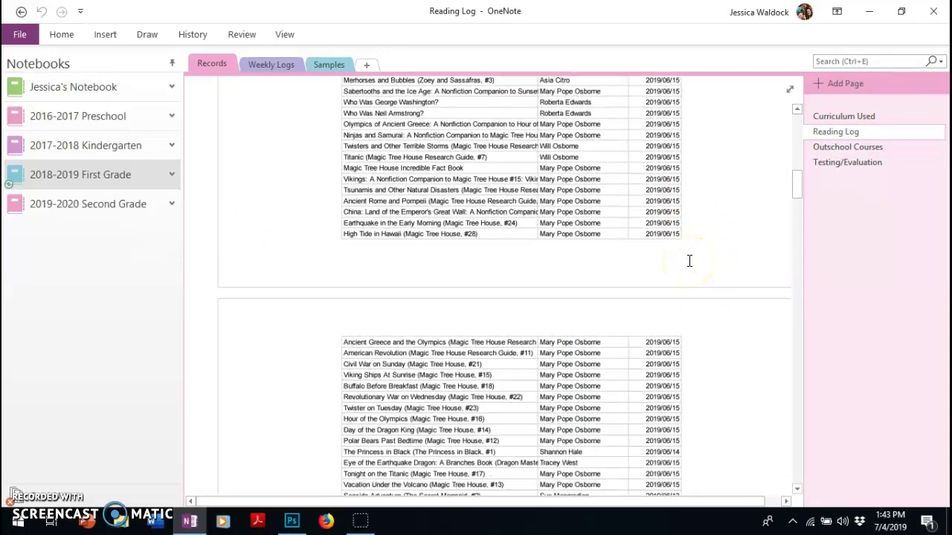
scroll(687, 261, "down", 3)
scroll(688, 261, "down", 2)
scroll(689, 260, "down", 2)
scroll(689, 260, "down", 1)
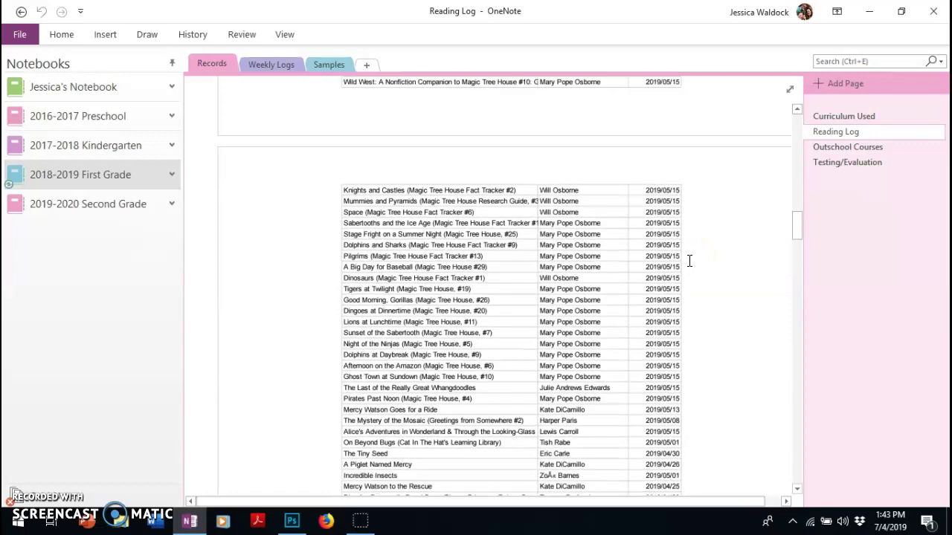
scroll(689, 260, "down", 4)
scroll(688, 260, "down", 4)
scroll(689, 261, "down", 4)
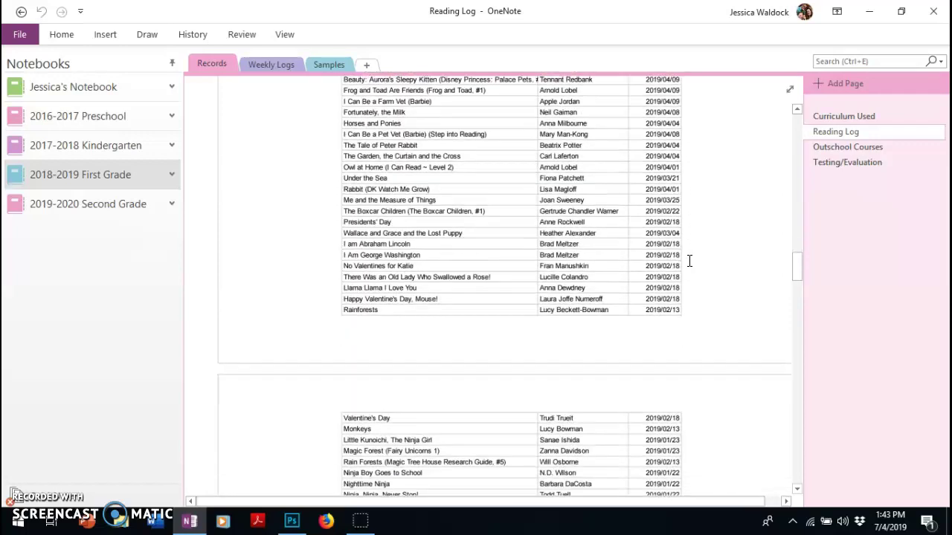
scroll(689, 260, "down", 4)
scroll(689, 260, "down", 6)
scroll(688, 260, "down", 4)
scroll(688, 261, "down", 1)
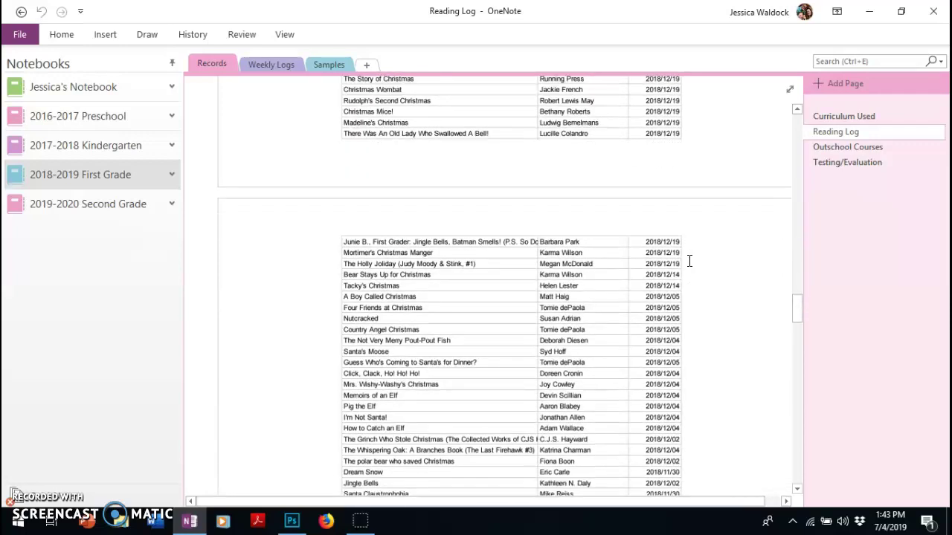
scroll(689, 260, "down", 7)
scroll(689, 260, "down", 4)
scroll(688, 260, "down", 4)
scroll(689, 260, "down", 6)
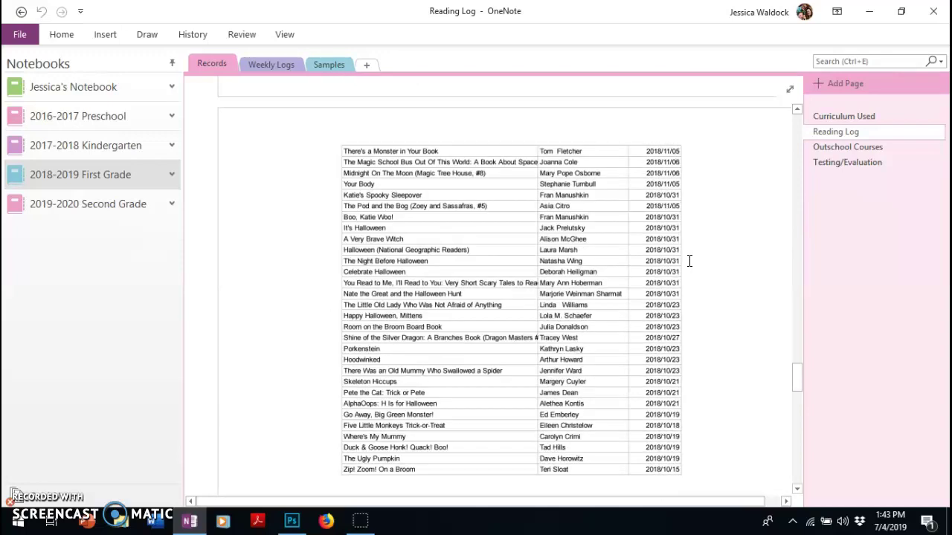
scroll(688, 260, "down", 6)
scroll(689, 260, "down", 2)
scroll(689, 260, "down", 5)
scroll(689, 261, "down", 5)
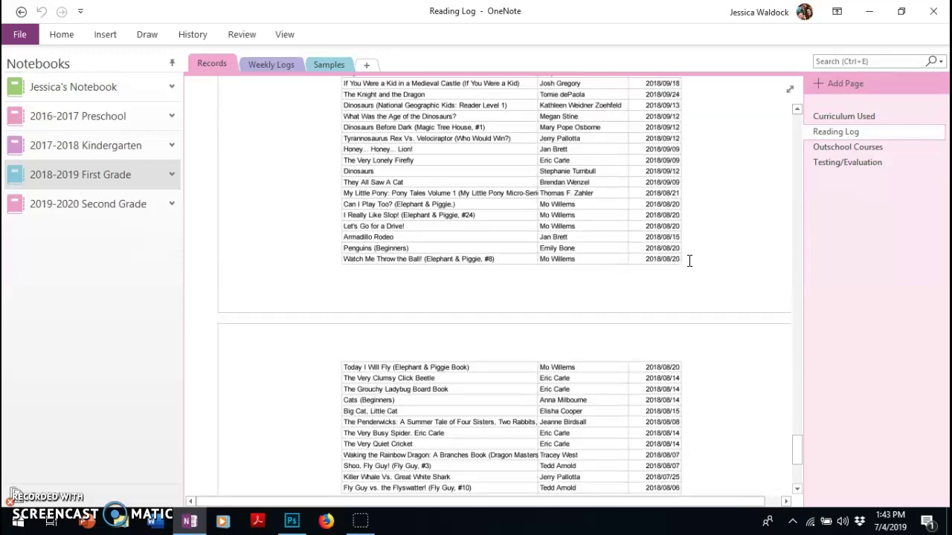
scroll(689, 260, "down", 5)
scroll(688, 261, "up", 3)
scroll(689, 260, "up", 5)
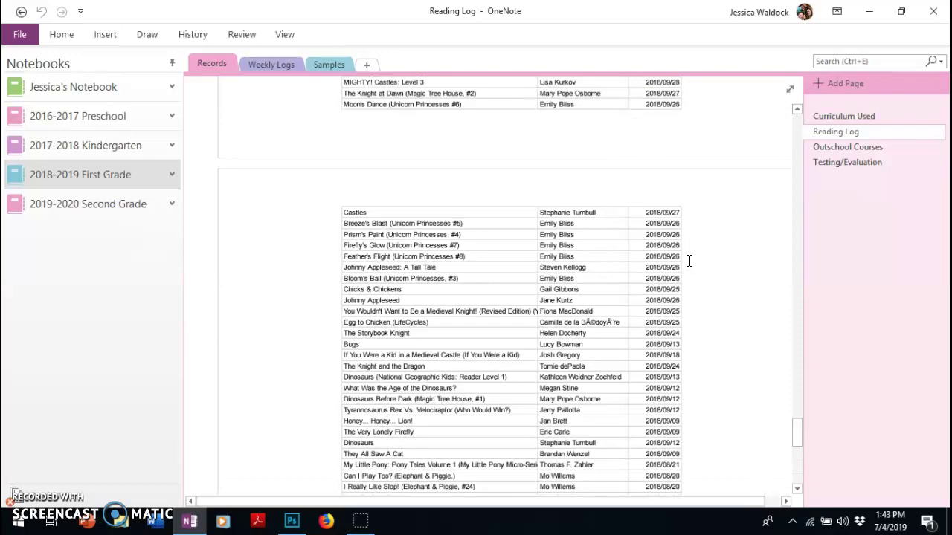
scroll(688, 260, "up", 5)
scroll(689, 260, "up", 5)
scroll(689, 261, "up", 5)
scroll(689, 260, "up", 5)
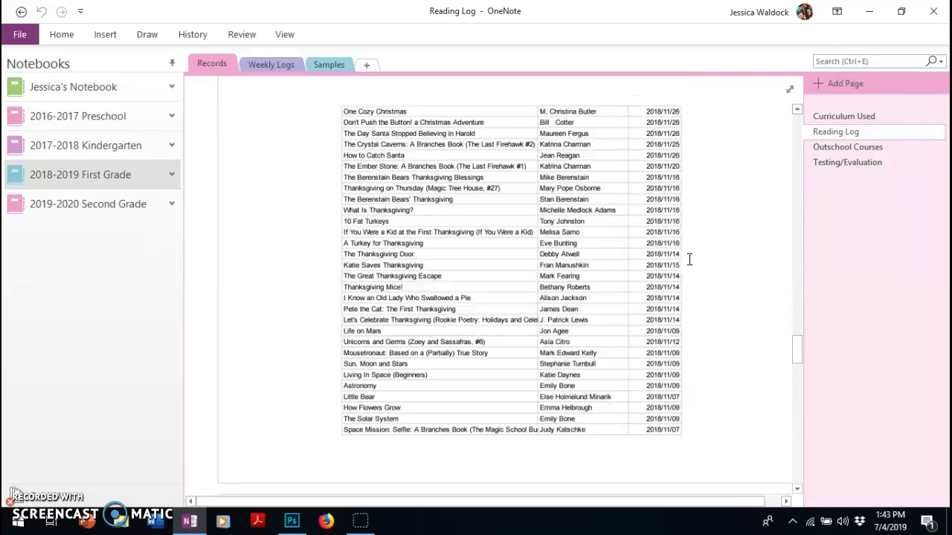
scroll(689, 260, "up", 5)
scroll(688, 260, "up", 3)
scroll(689, 259, "up", 5)
scroll(688, 258, "up", 5)
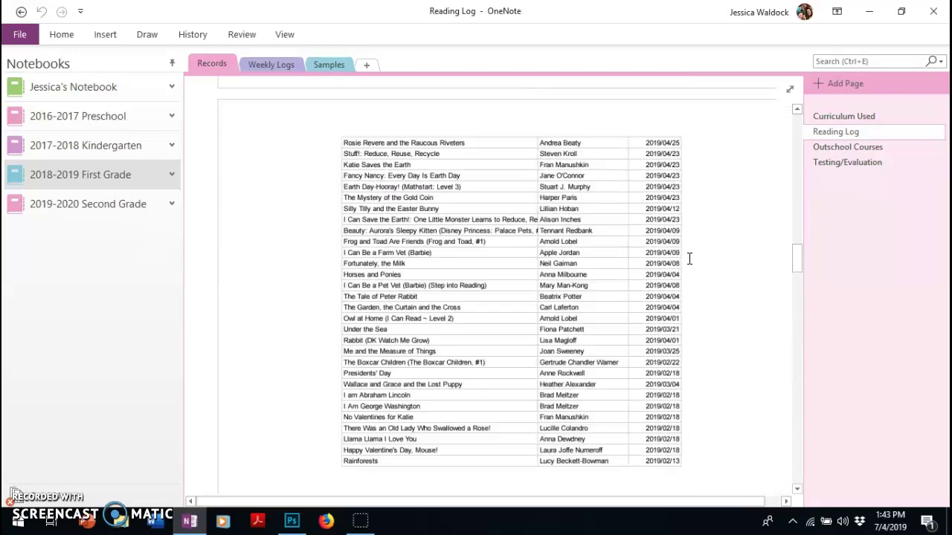
scroll(688, 259, "up", 5)
scroll(688, 258, "up", 5)
scroll(689, 259, "up", 5)
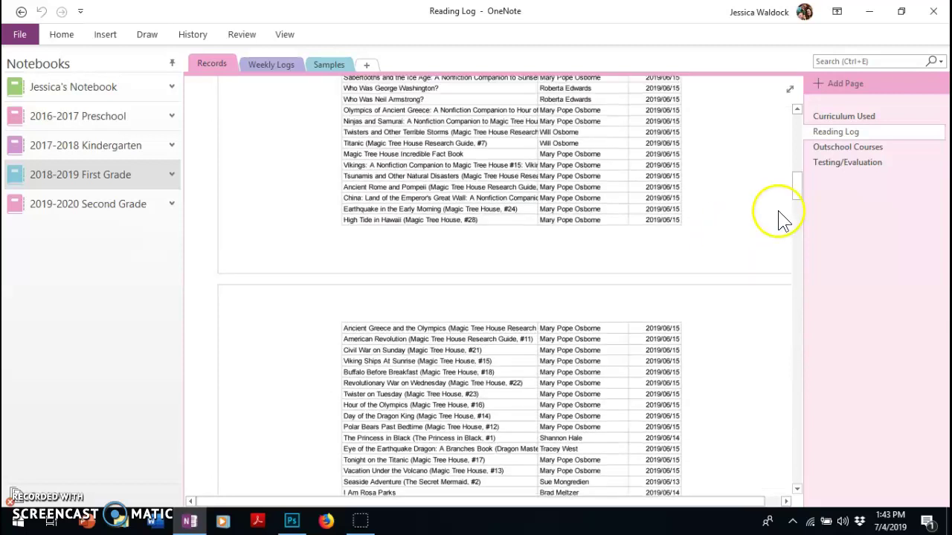
Review the Outschool Courses page, then the Testing/Evaluation page with its test scores PDF.
left_click(848, 150)
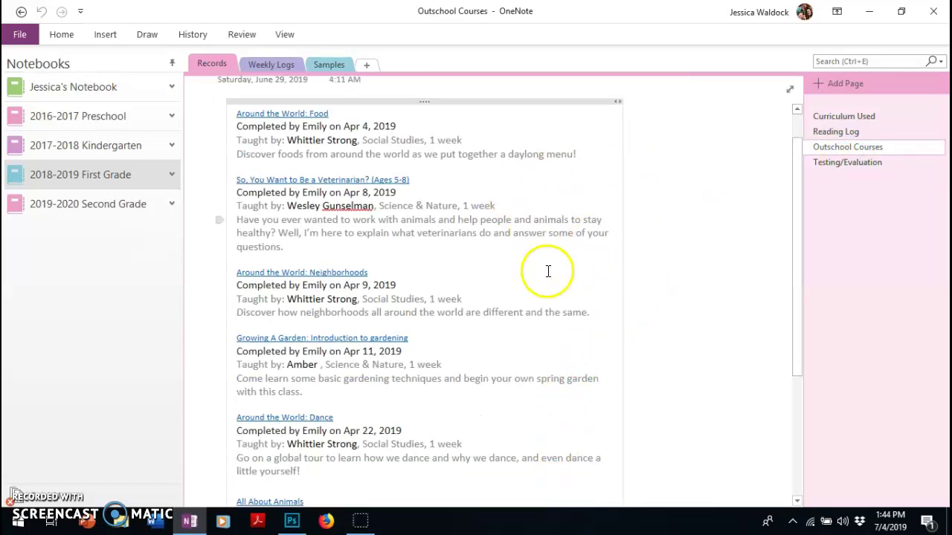
scroll(554, 271, "down", 5)
scroll(564, 273, "up", 5)
mouse_move(847, 162)
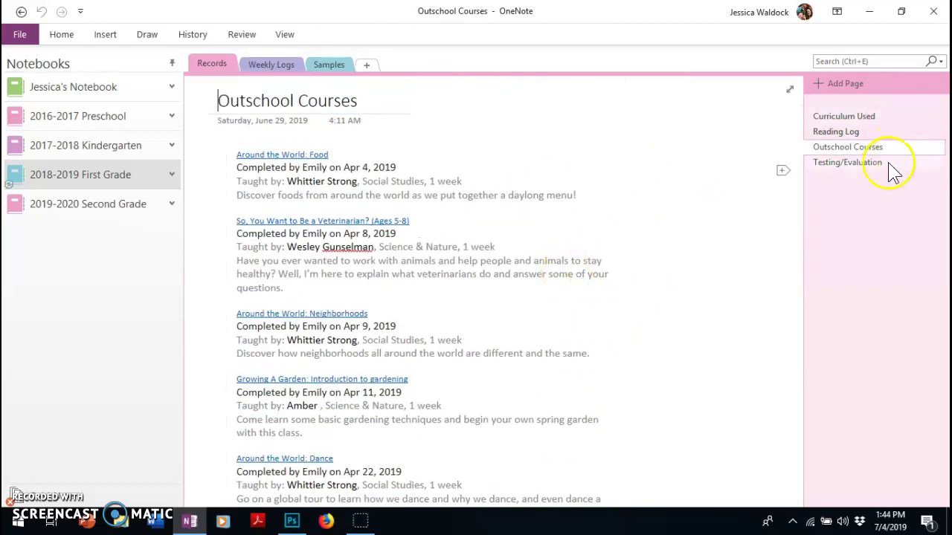
left_click(885, 165)
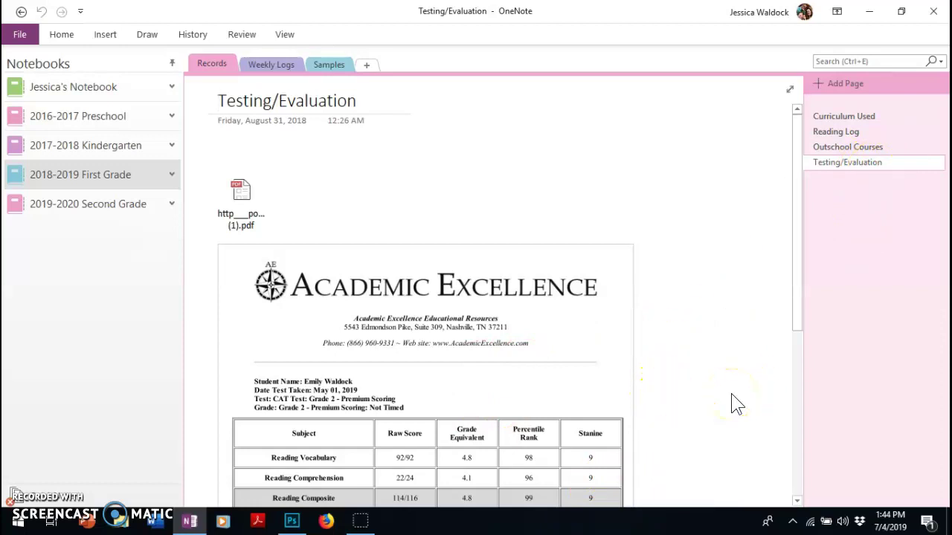
left_click(690, 503)
Open the Weekly Logs Week 1 (07/23/18) log and scroll through its birthday and Sea World photos.
left_click(278, 69)
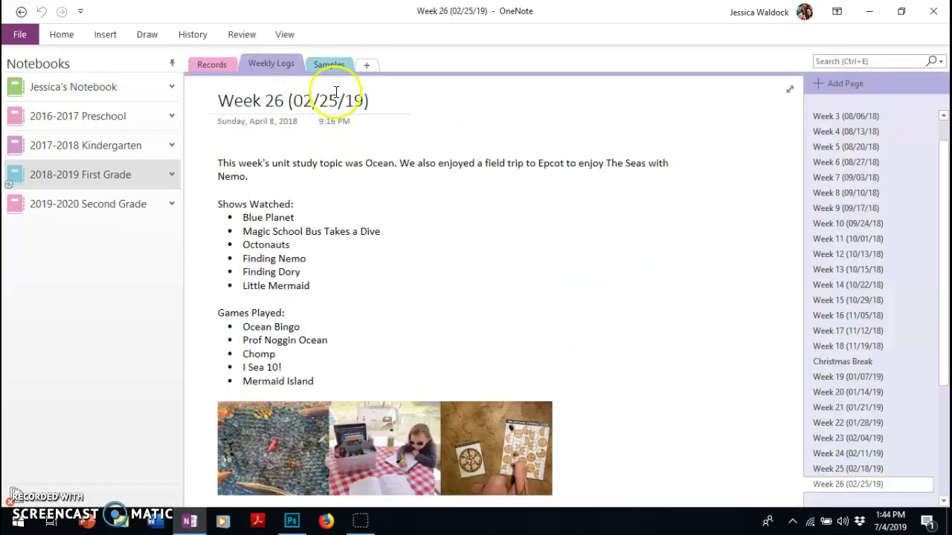
scroll(862, 238, "up", 1)
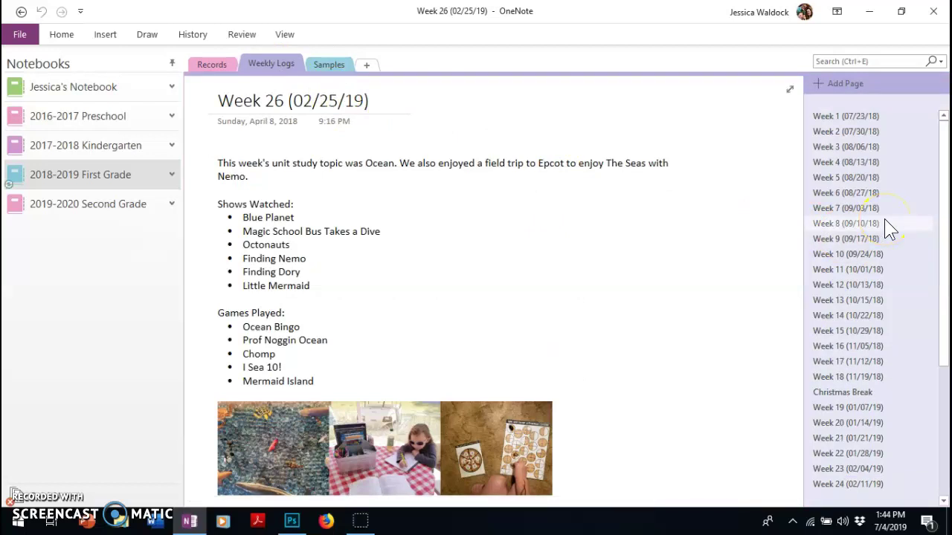
left_click(849, 117)
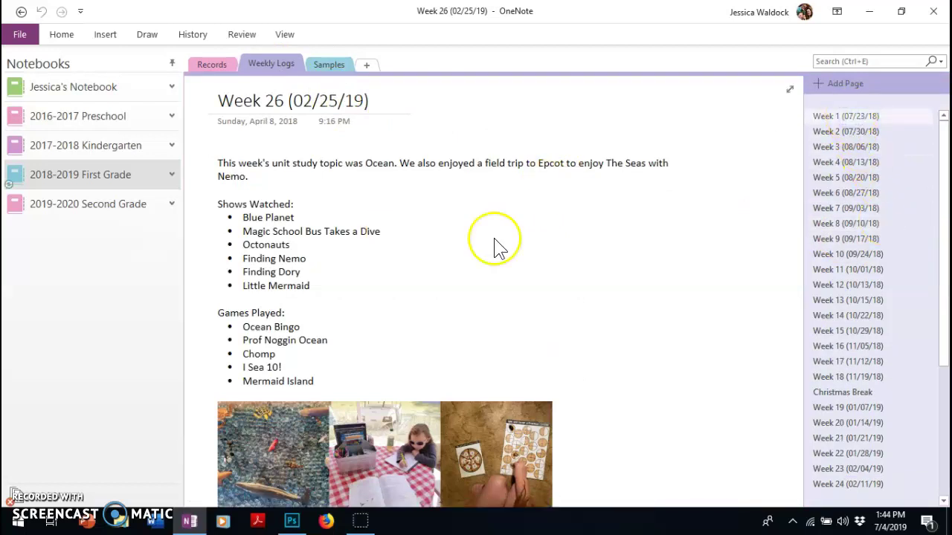
scroll(621, 257, "up", 3)
scroll(620, 257, "up", 1)
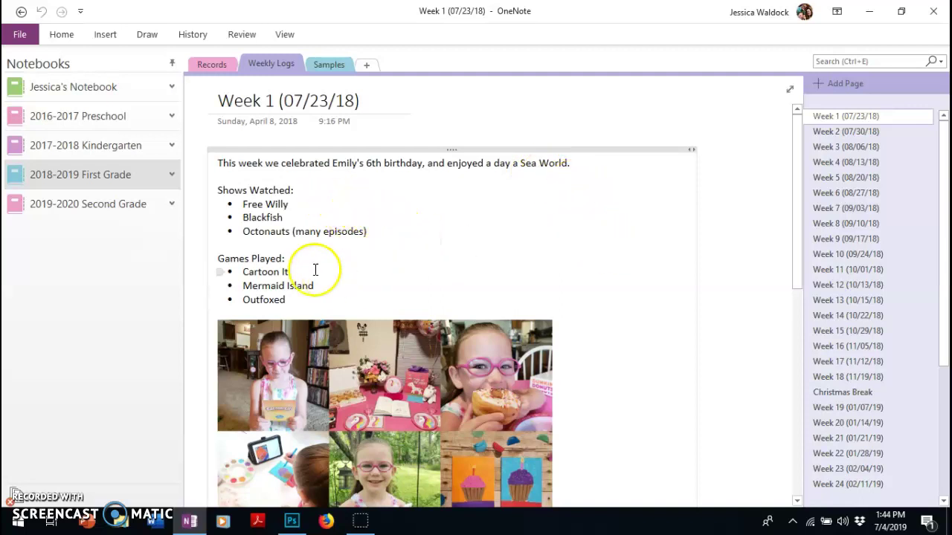
scroll(617, 278, "down", 2)
scroll(616, 279, "down", 1)
scroll(616, 279, "down", 2)
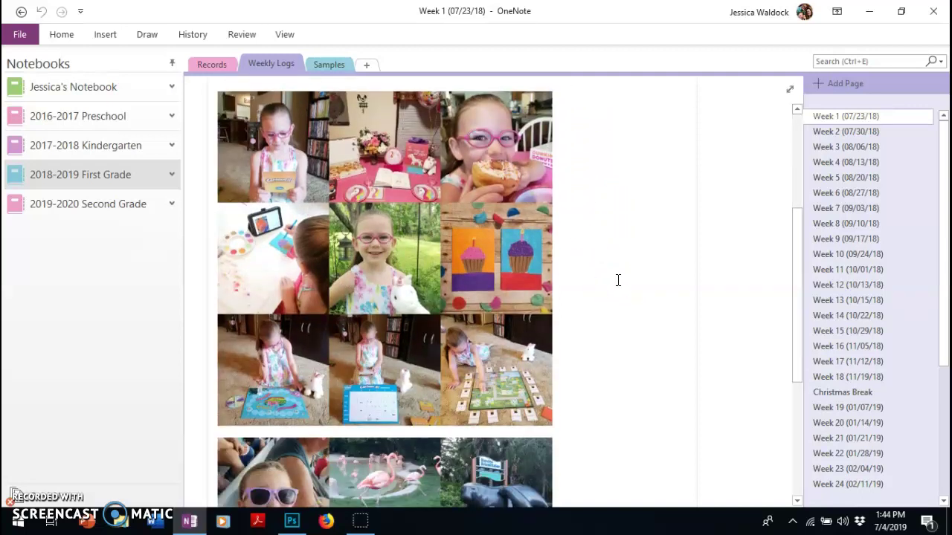
scroll(617, 280, "down", 1)
scroll(617, 279, "down", 3)
scroll(617, 279, "down", 2)
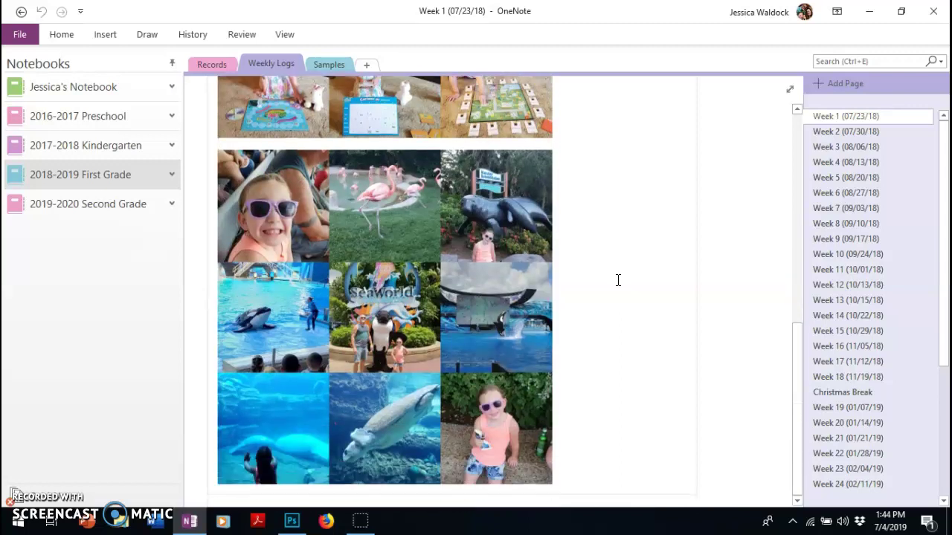
scroll(617, 279, "up", 1)
scroll(617, 280, "up", 5)
scroll(617, 280, "up", 3)
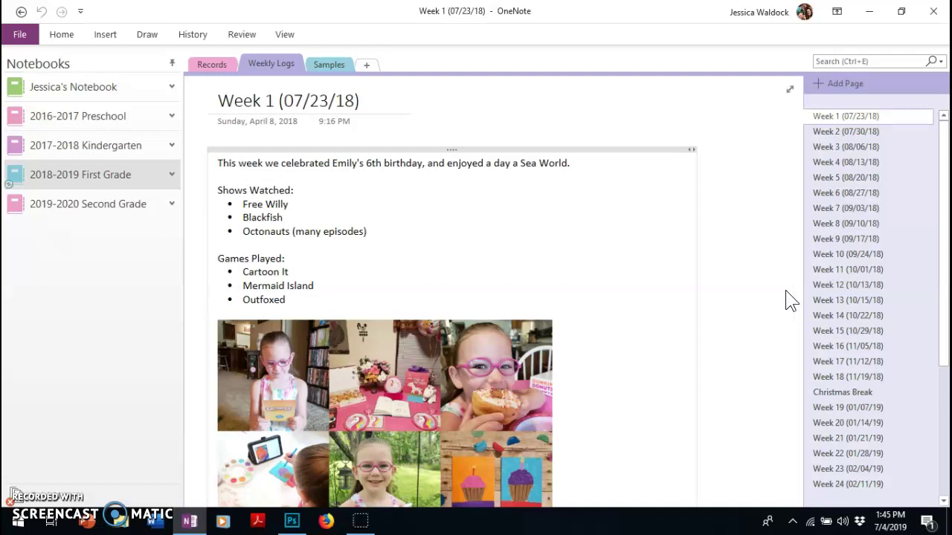
left_click(780, 301)
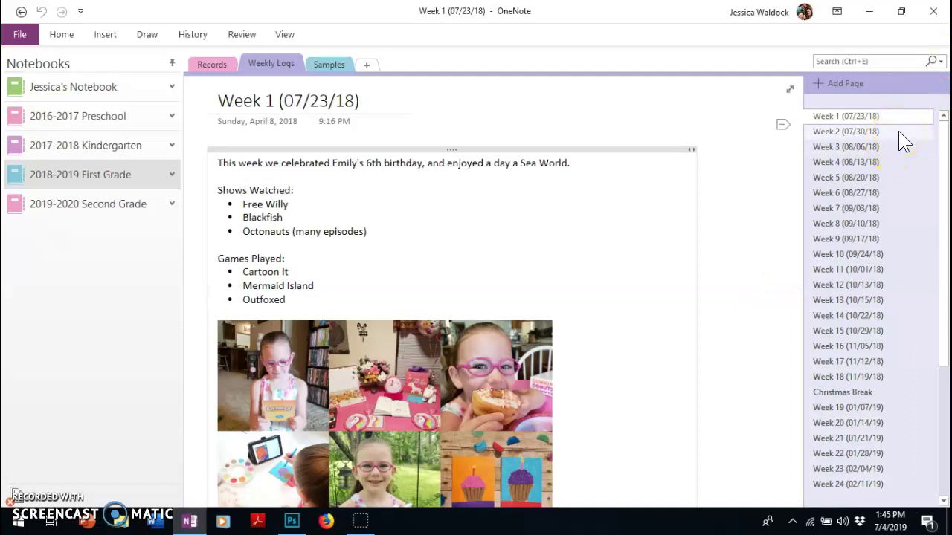
Open the Week 7 (09/03/18) weekly log and scroll through its photos.
left_click_drag(875, 216, 877, 212)
left_click(877, 211)
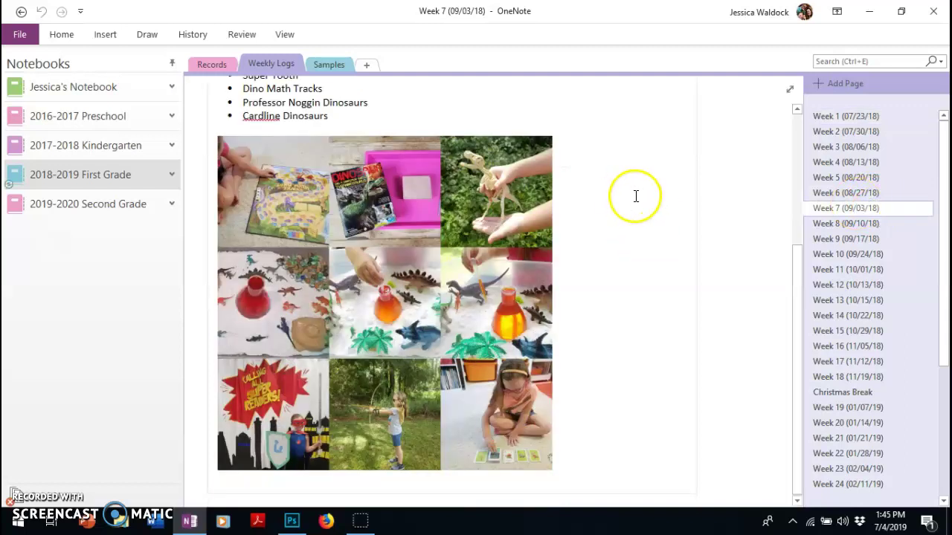
scroll(639, 201, "up", 5)
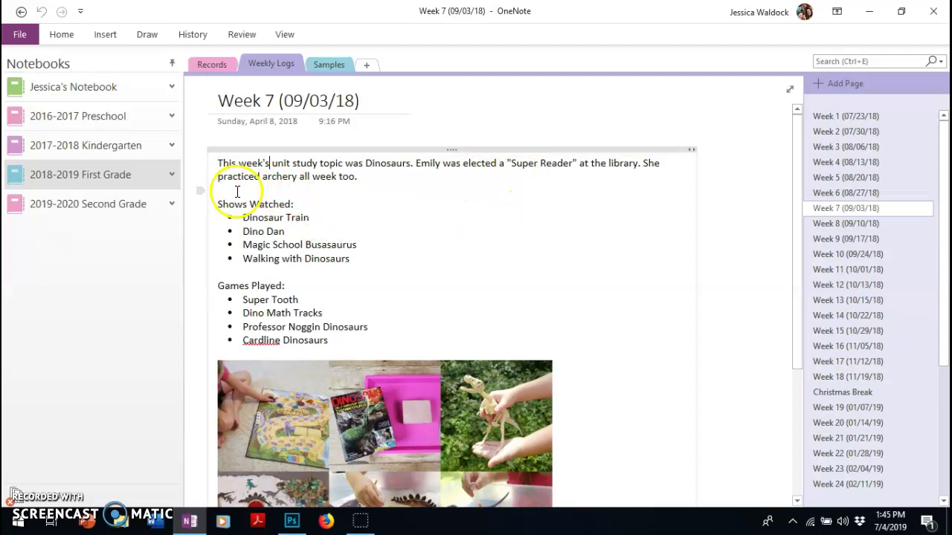
scroll(405, 208, "down", 2)
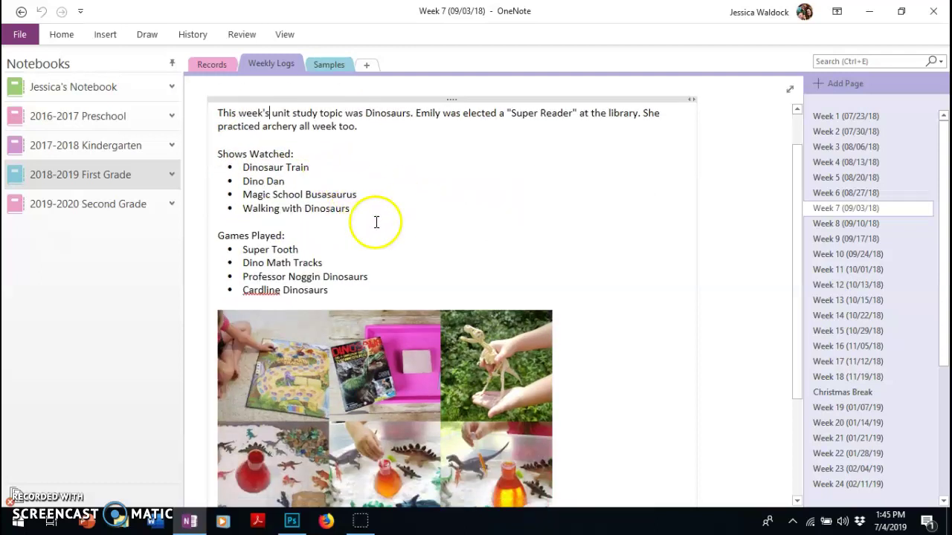
scroll(387, 219, "down", 2)
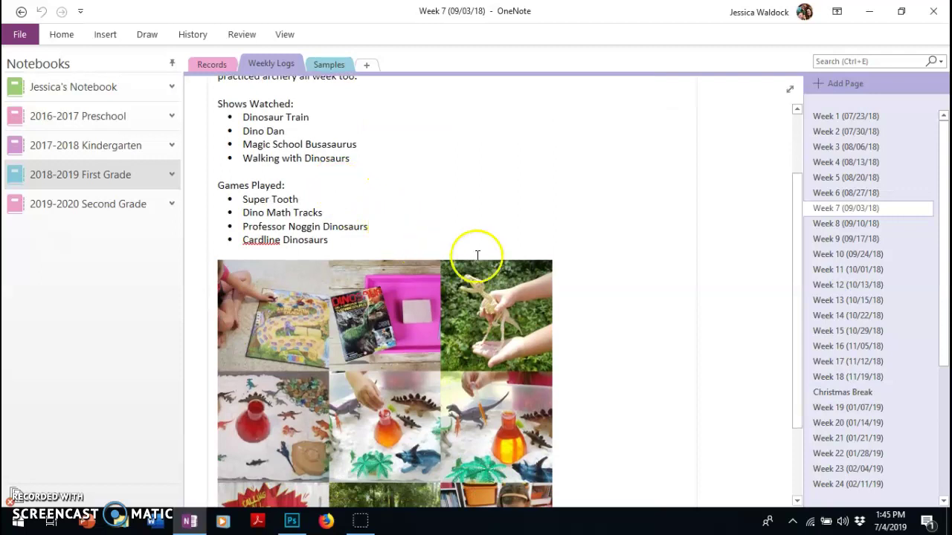
scroll(475, 251, "down", 5)
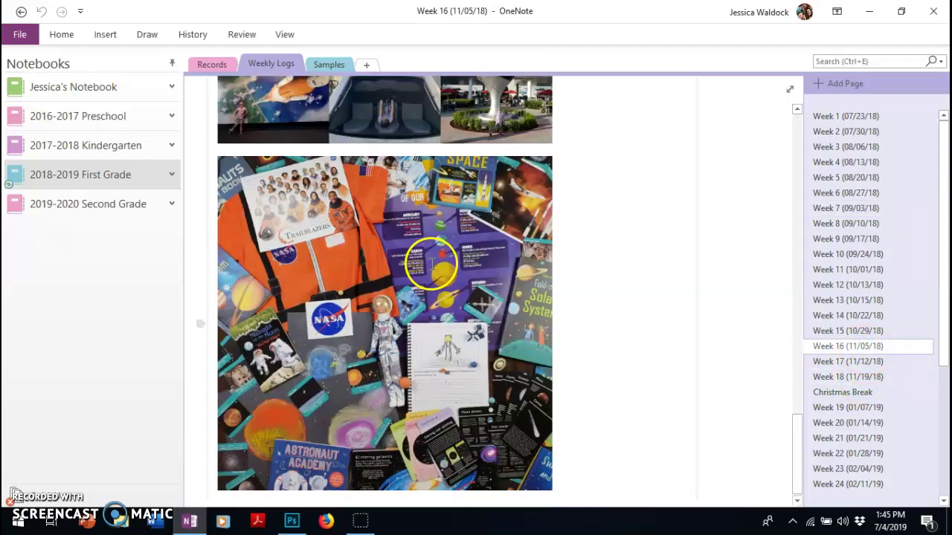
scroll(343, 239, "up", 5)
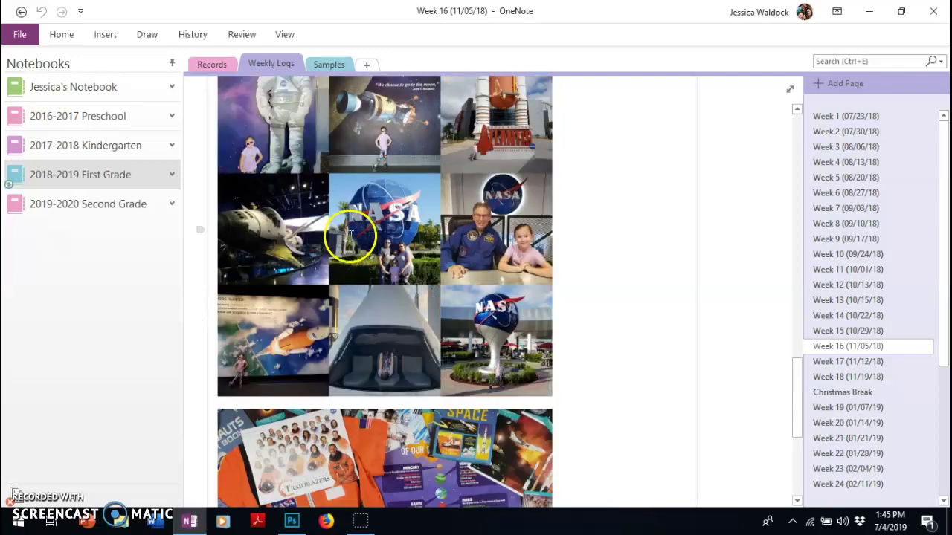
scroll(348, 236, "up", 5)
scroll(349, 237, "up", 5)
scroll(351, 237, "up", 5)
scroll(351, 237, "up", 3)
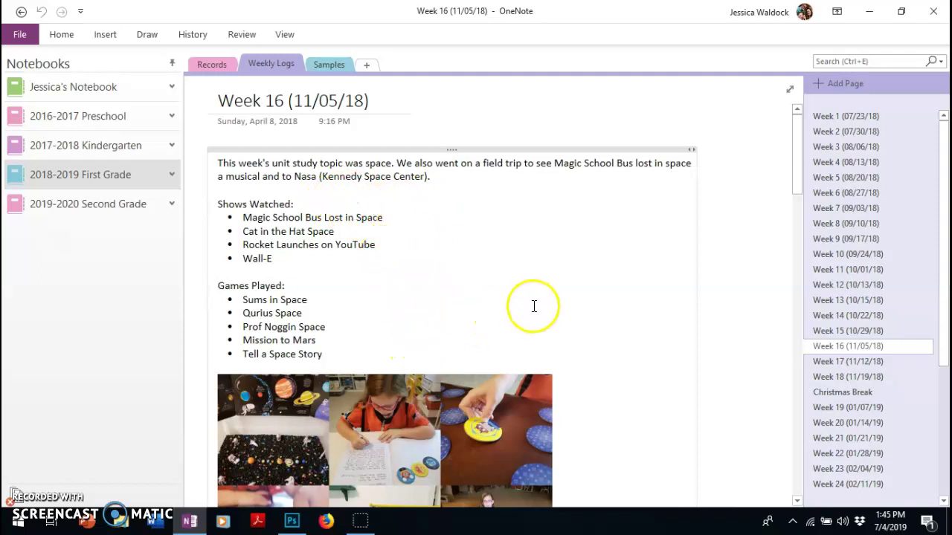
Scroll down the page list to the Week 26 (02/25/19) log and open it.
scroll(570, 320, "down", 3)
scroll(654, 285, "down", 2)
scroll(654, 285, "down", 1)
scroll(666, 285, "down", 1)
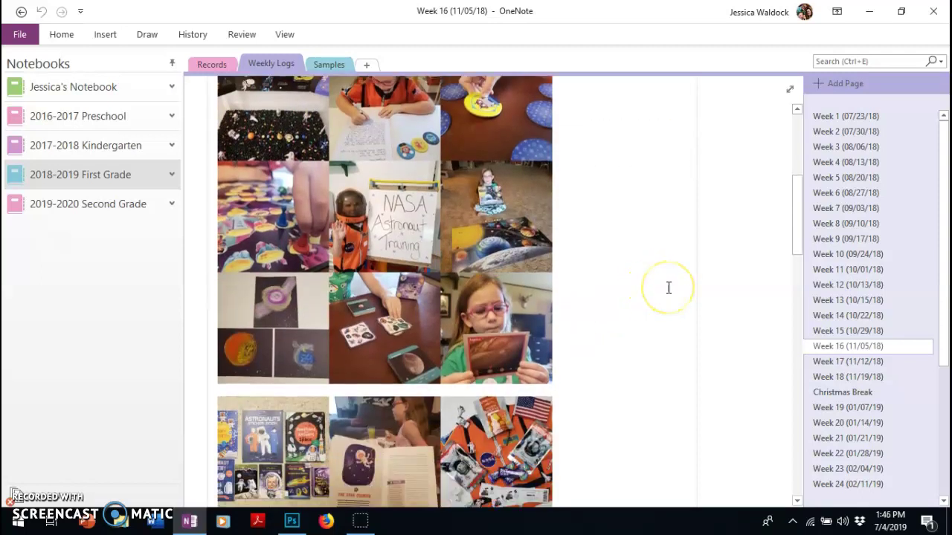
scroll(667, 285, "down", 2)
scroll(661, 291, "down", 1)
scroll(661, 291, "down", 1)
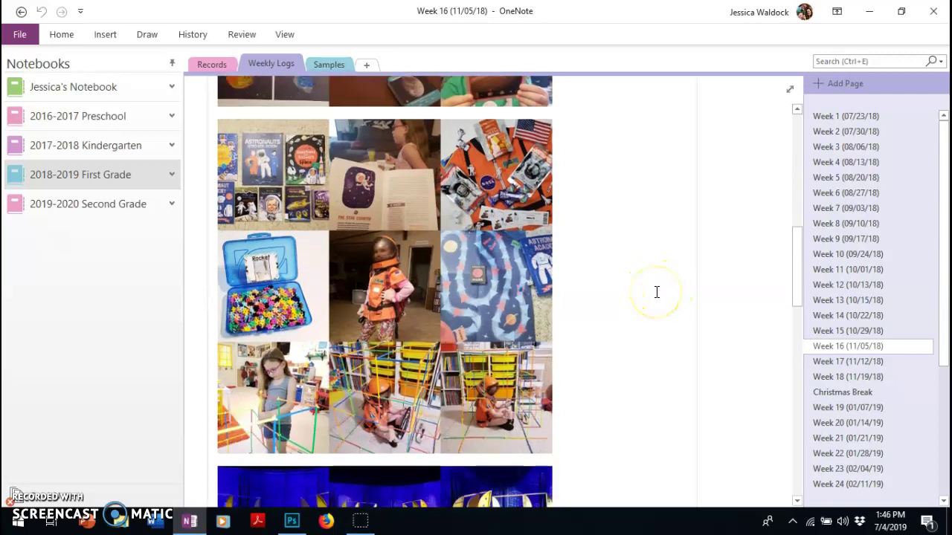
scroll(657, 291, "down", 2)
scroll(657, 293, "down", 1)
scroll(657, 292, "down", 2)
scroll(656, 293, "down", 1)
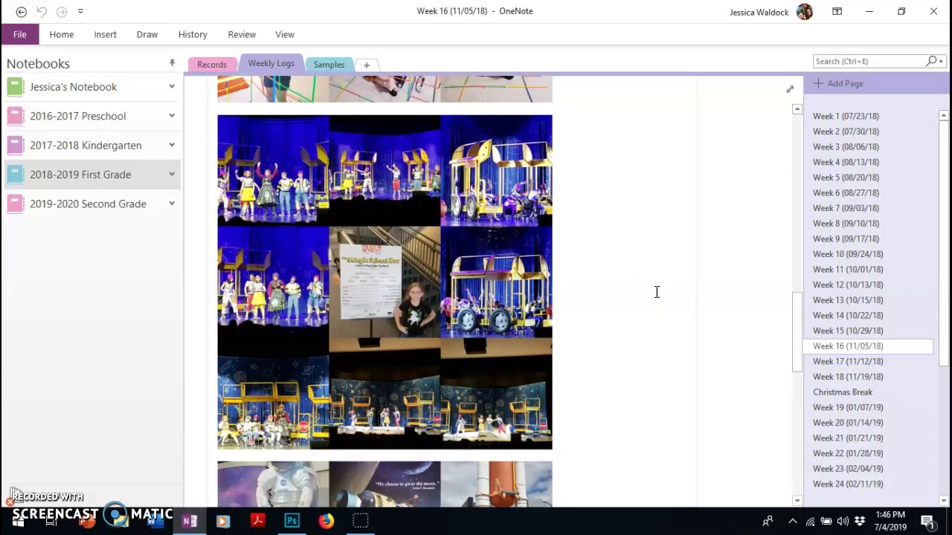
scroll(656, 292, "down", 1)
scroll(657, 292, "down", 2)
scroll(657, 292, "down", 1)
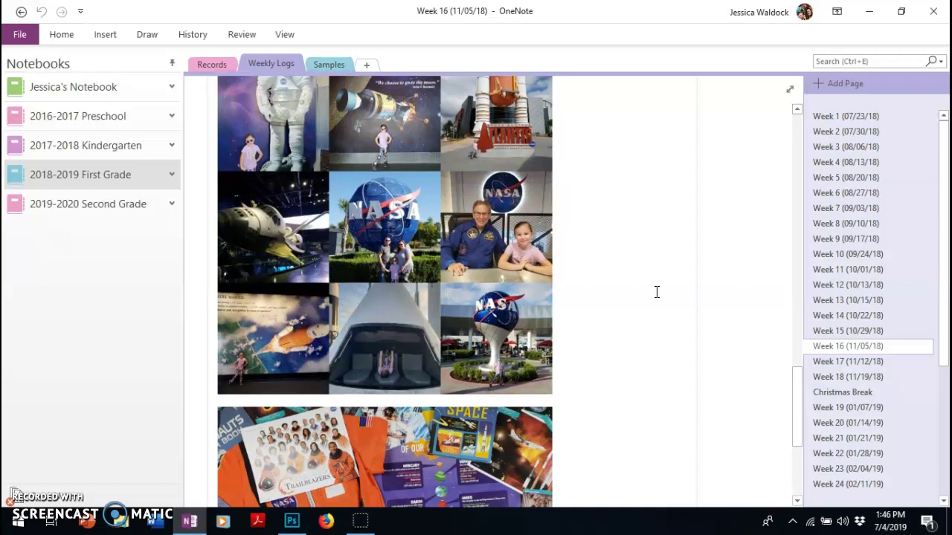
scroll(656, 292, "down", 2)
scroll(656, 292, "down", 2)
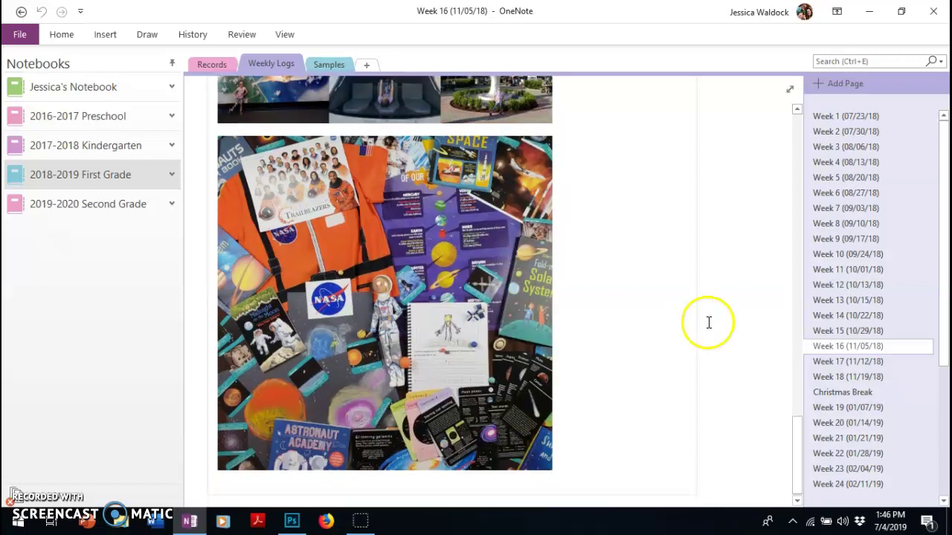
scroll(889, 393, "down", 2)
scroll(877, 393, "down", 1)
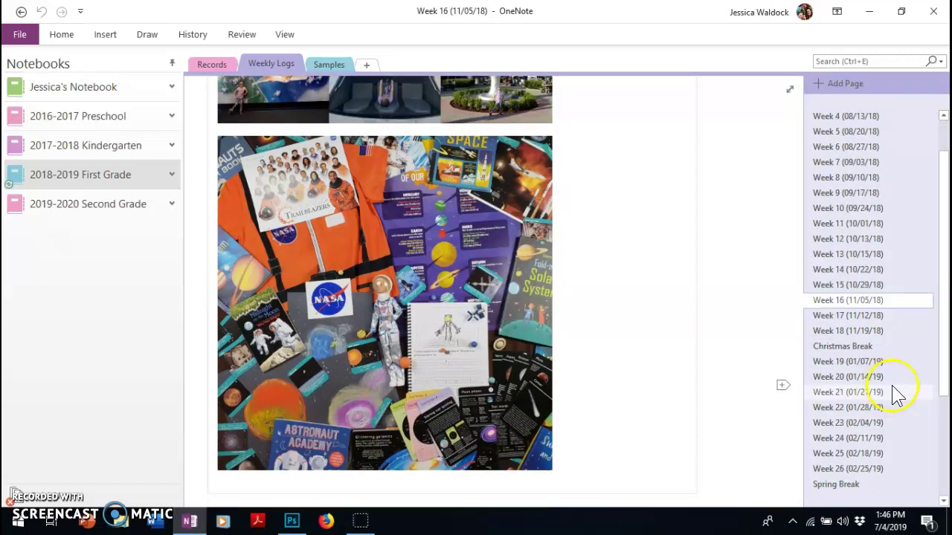
left_click(889, 470)
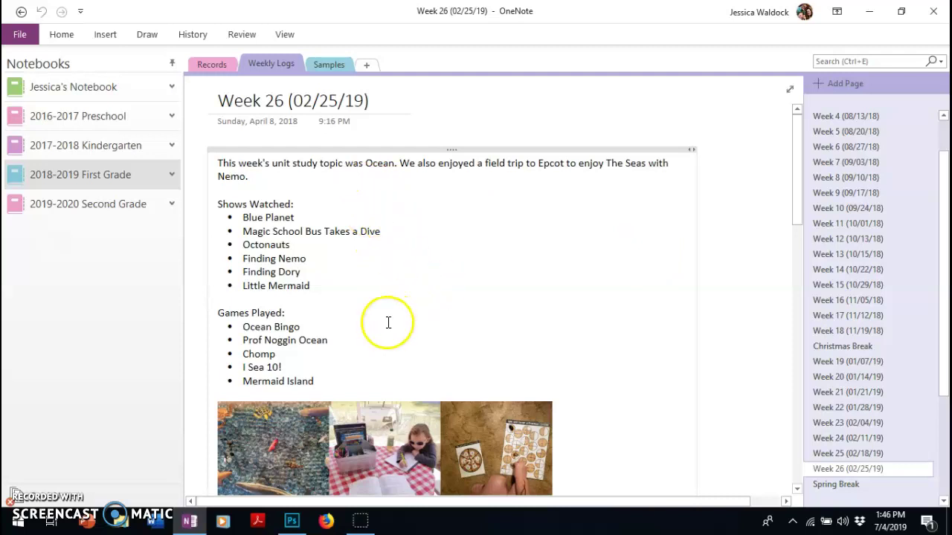
scroll(660, 362, "down", 1)
scroll(659, 362, "down", 2)
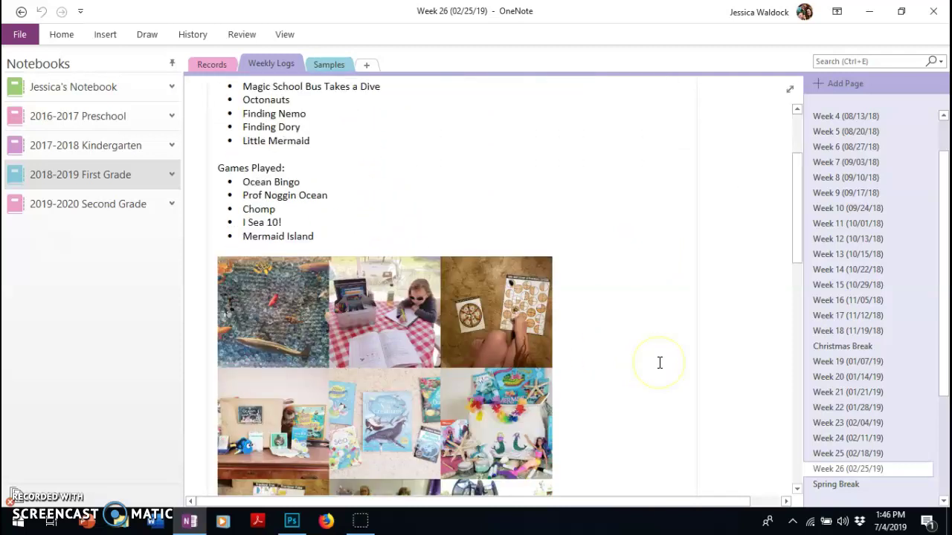
scroll(660, 363, "down", 2)
scroll(659, 363, "down", 2)
scroll(660, 363, "down", 3)
scroll(660, 363, "down", 2)
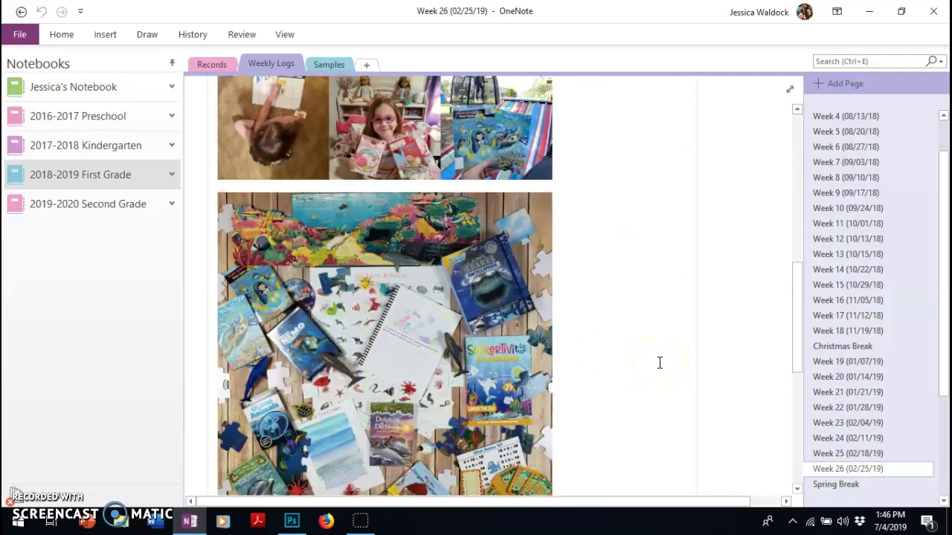
scroll(659, 363, "down", 2)
scroll(660, 363, "down", 2)
scroll(659, 363, "down", 2)
scroll(659, 363, "up", 3)
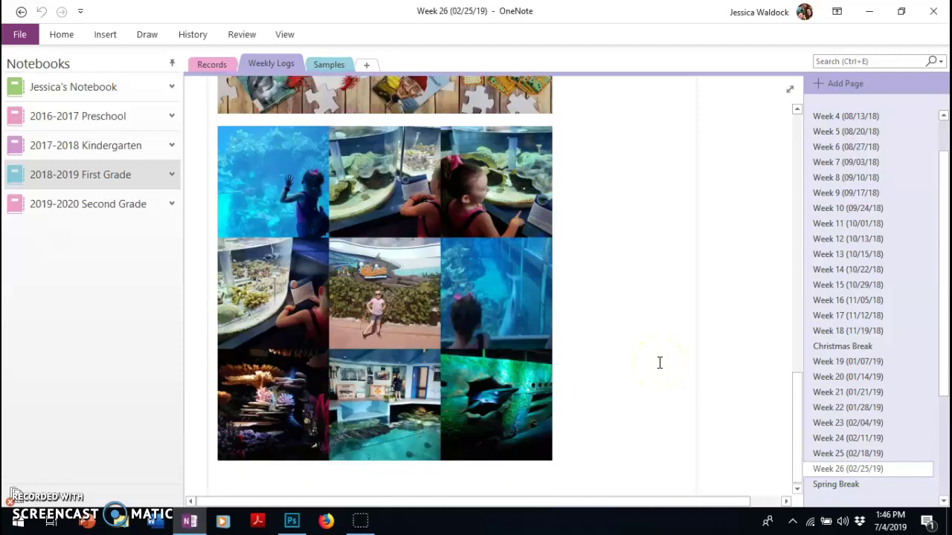
scroll(659, 364, "up", 3)
scroll(674, 351, "up", 3)
scroll(688, 350, "up", 3)
scroll(689, 350, "up", 1)
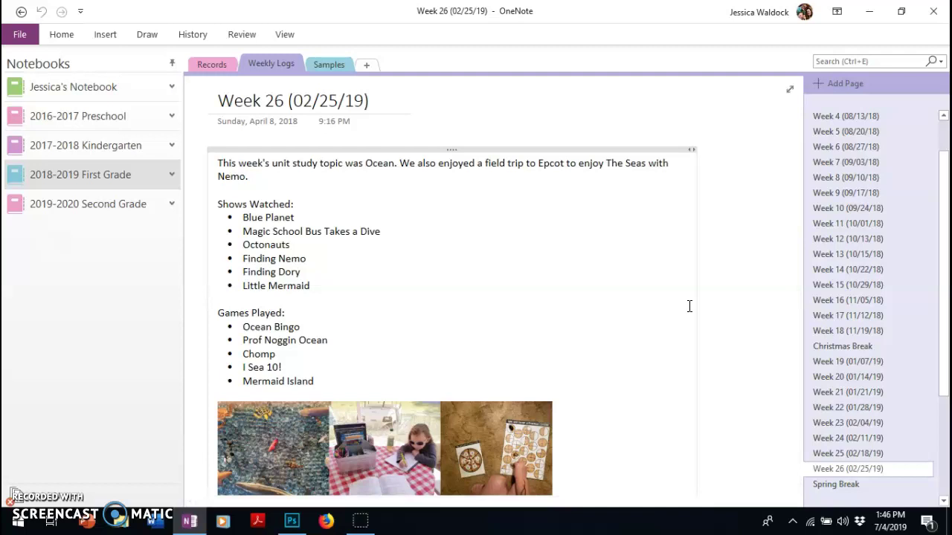
scroll(689, 306, "down", 4)
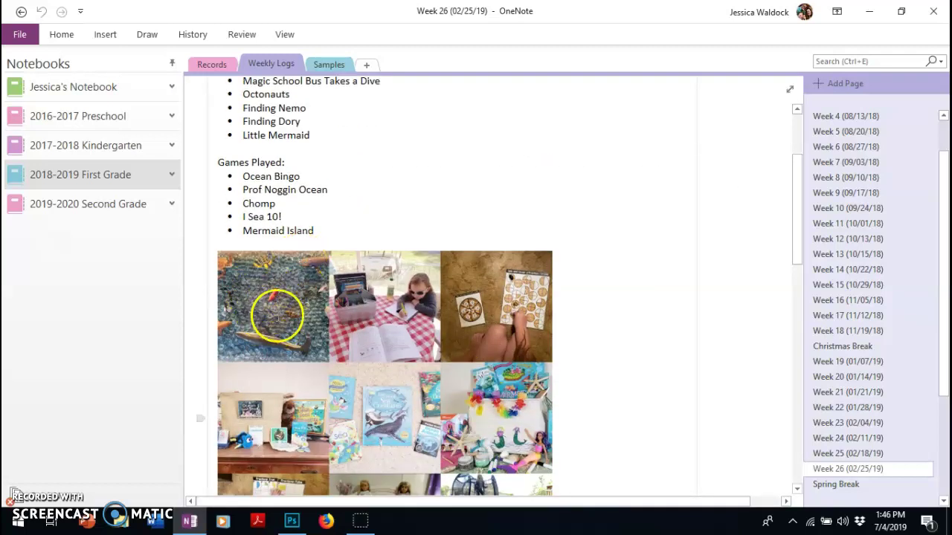
scroll(725, 379, "down", 1)
scroll(712, 368, "down", 3)
scroll(710, 363, "down", 2)
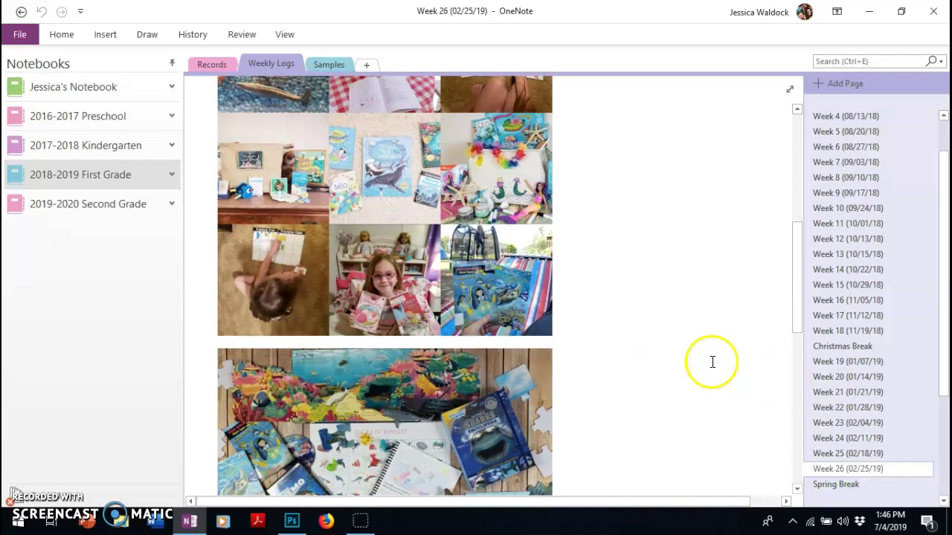
scroll(712, 362, "down", 1)
scroll(711, 362, "down", 3)
scroll(711, 361, "down", 2)
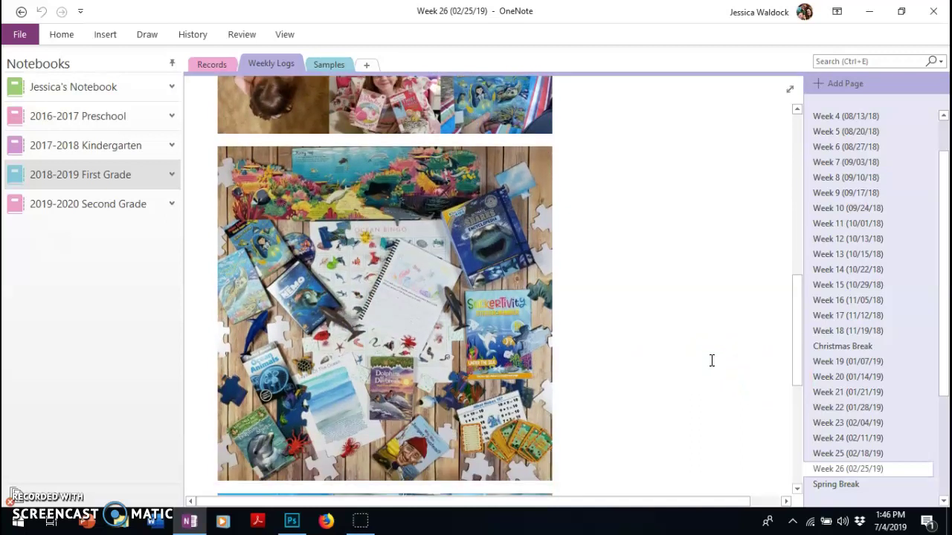
scroll(712, 360, "up", 7)
scroll(712, 360, "up", 8)
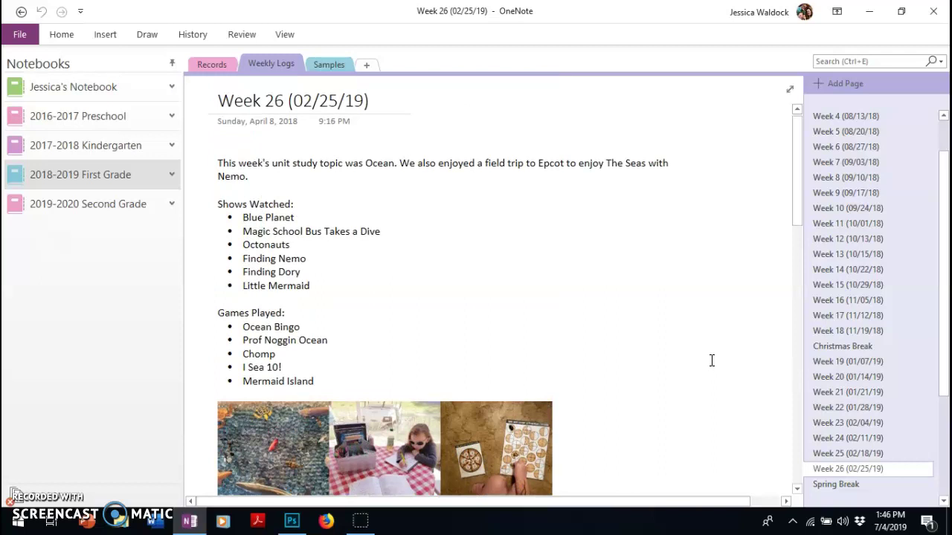
left_click(734, 344)
scroll(896, 400, "down", 1)
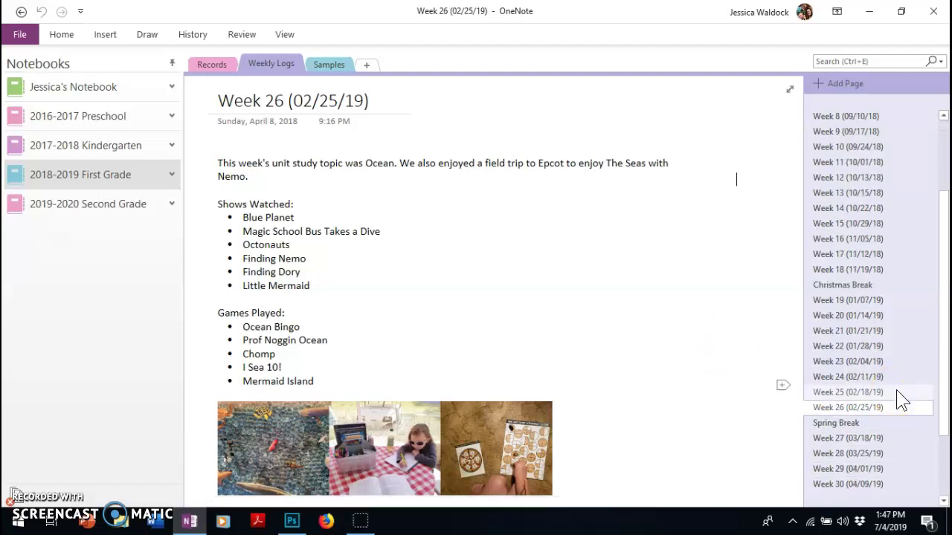
scroll(896, 399, "down", 2)
scroll(897, 394, "up", 4)
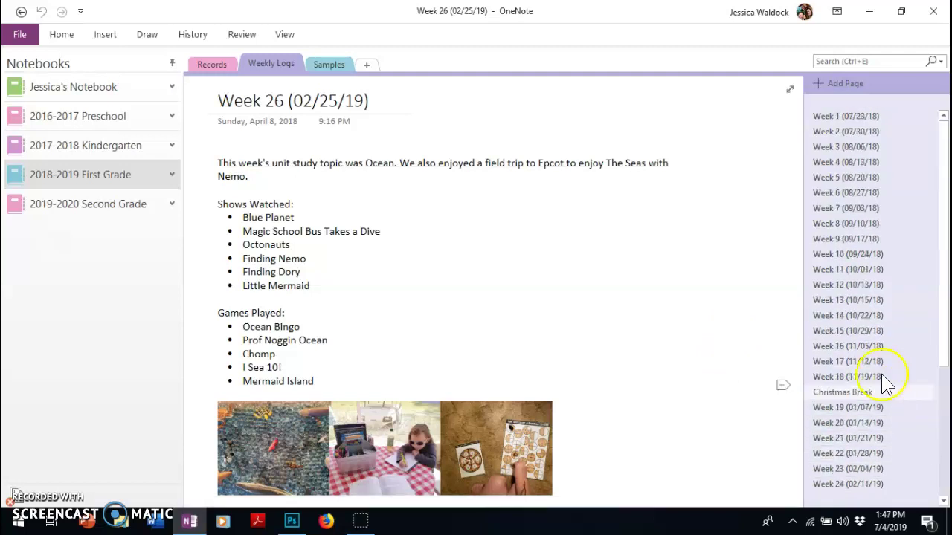
left_click(689, 275)
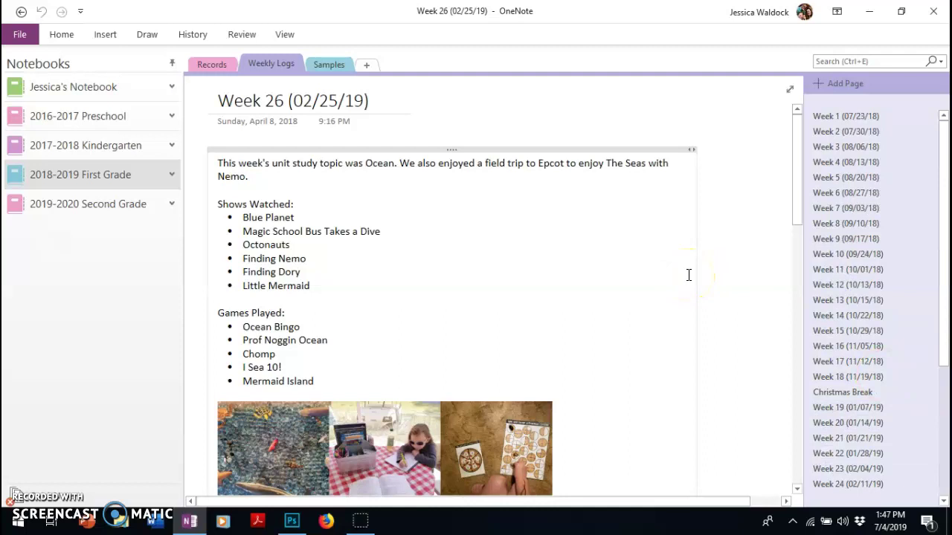
Open the Samples section's Critical Thinking page and scroll through all its worksheets.
left_click(331, 65)
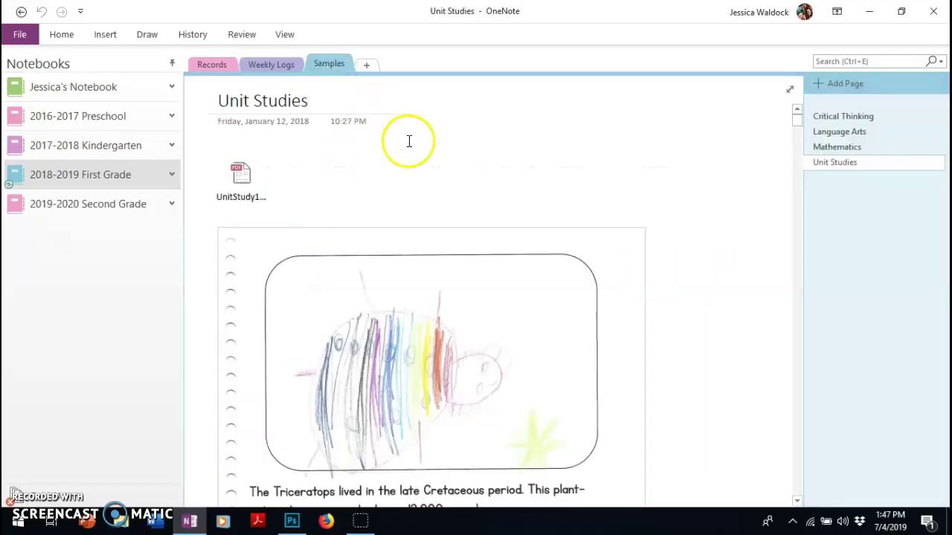
left_click(874, 119)
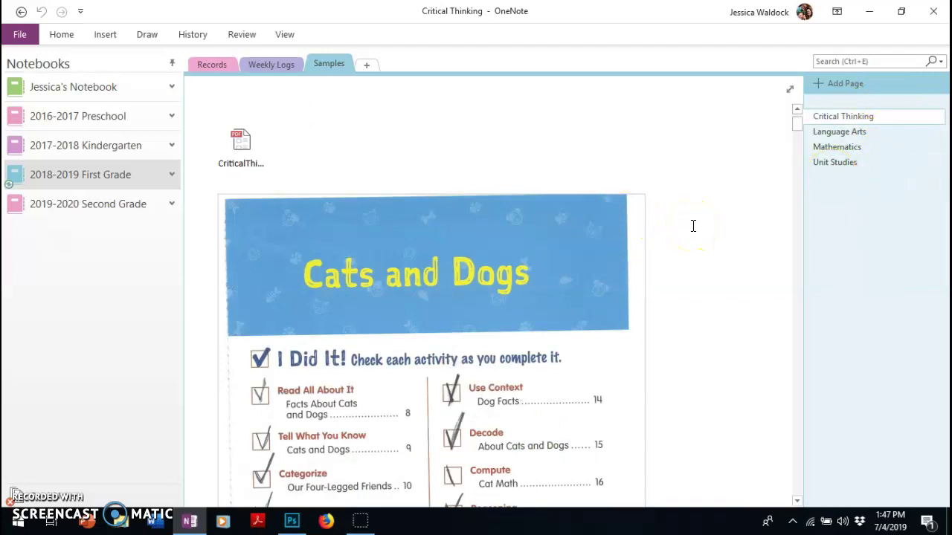
scroll(693, 226, "down", 2)
scroll(693, 226, "down", 2)
scroll(693, 226, "down", 4)
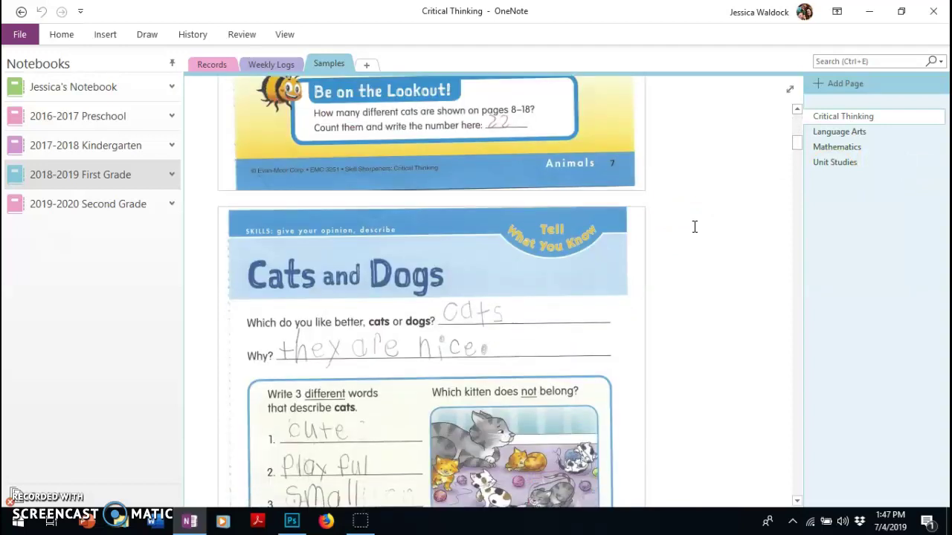
scroll(694, 227, "down", 2)
scroll(694, 226, "down", 3)
scroll(694, 227, "down", 2)
scroll(694, 227, "down", 3)
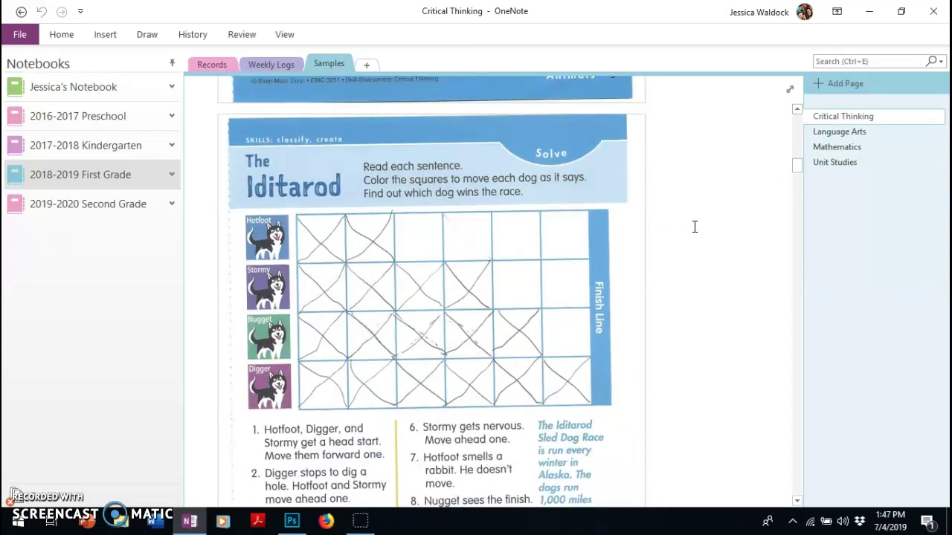
scroll(694, 226, "down", 2)
scroll(694, 226, "down", 3)
scroll(694, 227, "down", 3)
scroll(694, 227, "down", 3)
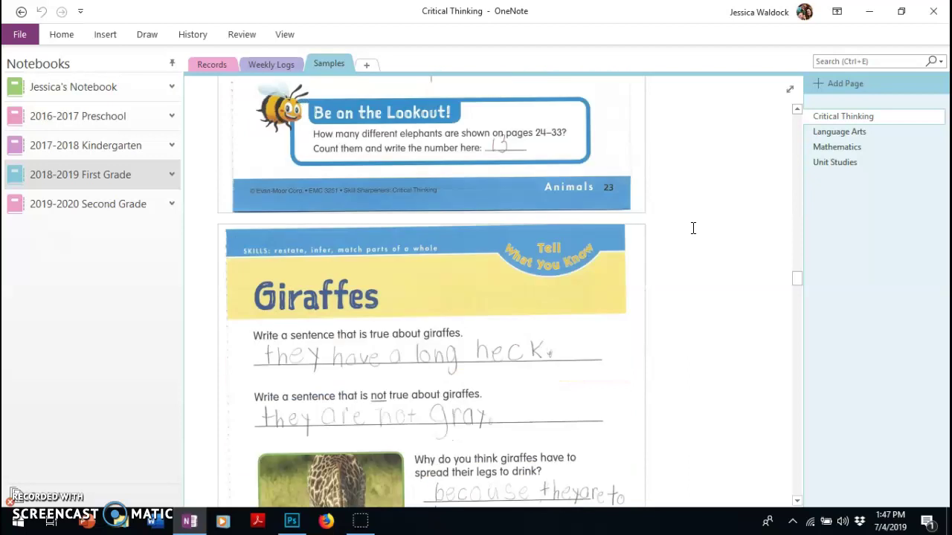
scroll(693, 228, "down", 2)
scroll(693, 228, "down", 4)
scroll(692, 226, "down", 2)
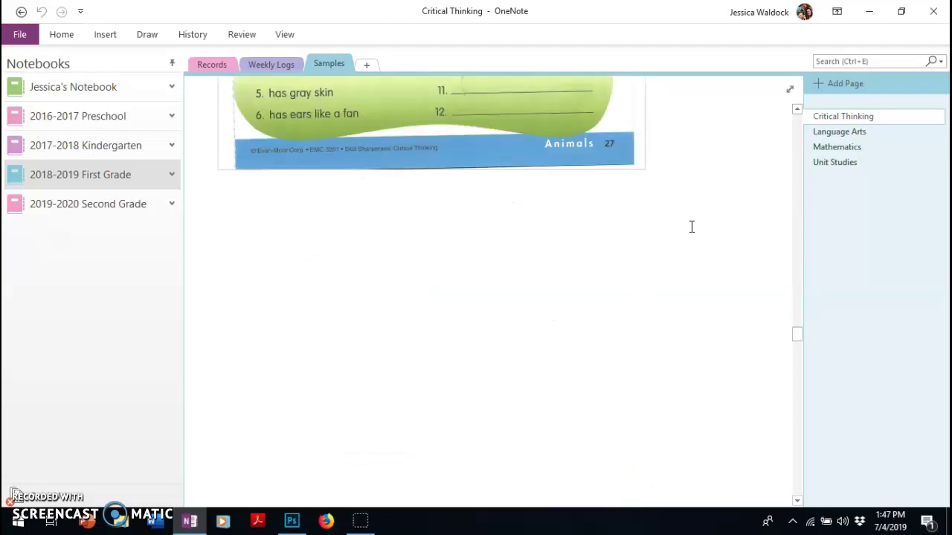
scroll(691, 227, "down", 2)
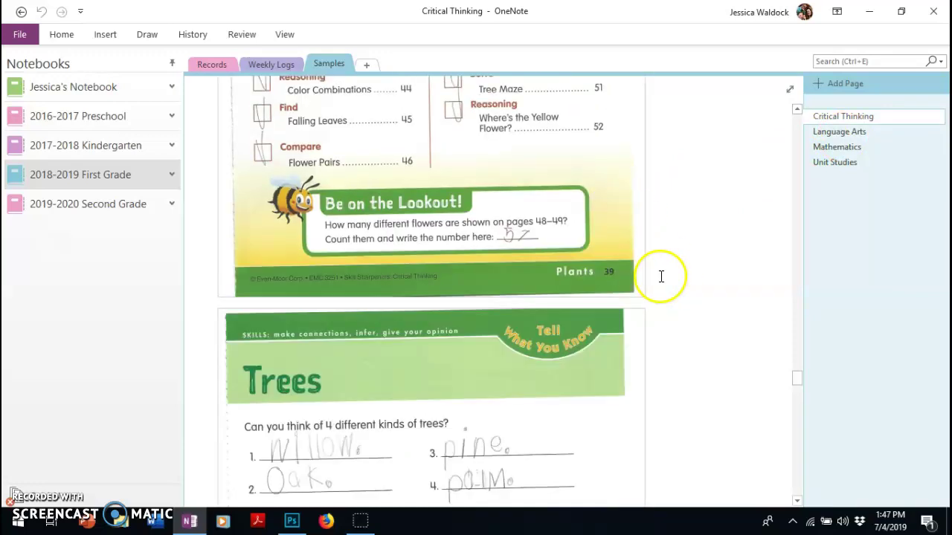
scroll(661, 270, "down", 3)
scroll(573, 304, "down", 1)
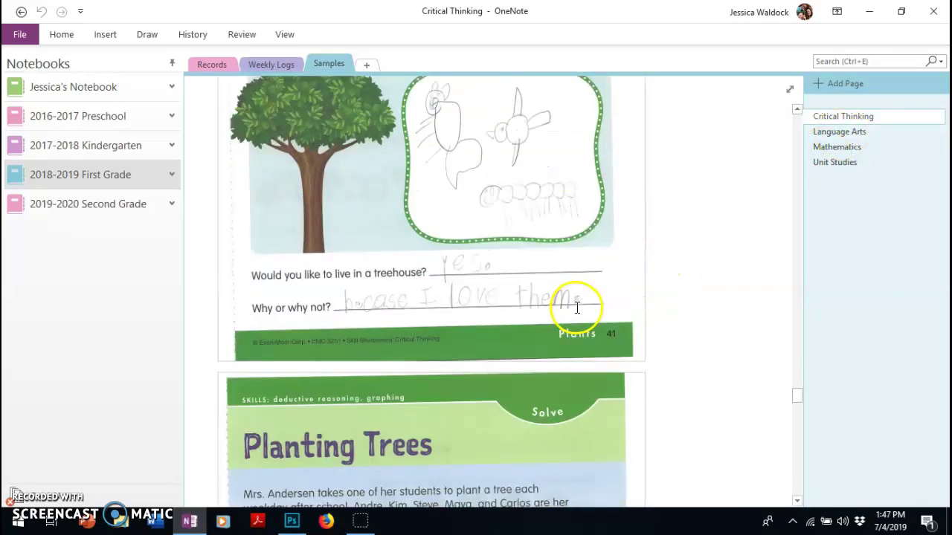
scroll(575, 304, "down", 5)
scroll(583, 307, "down", 3)
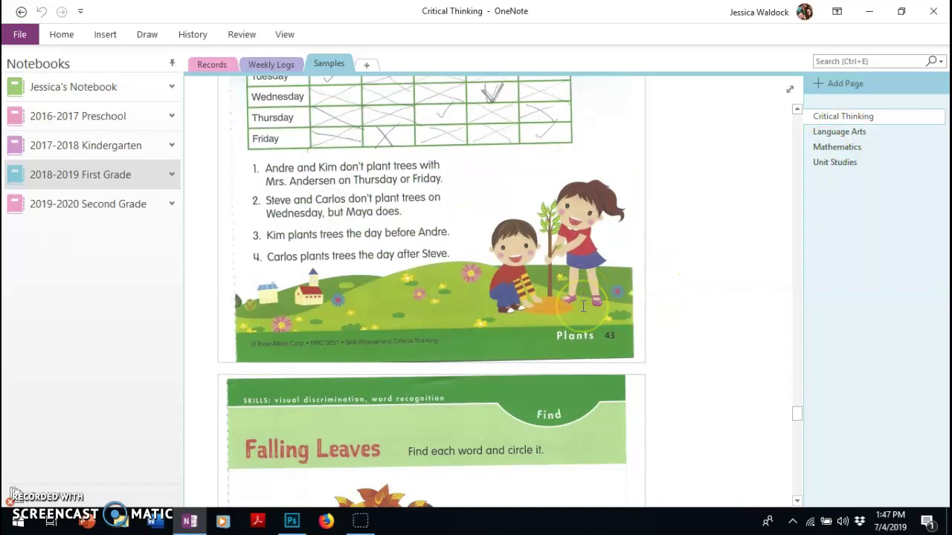
scroll(583, 306, "down", 5)
scroll(583, 307, "down", 5)
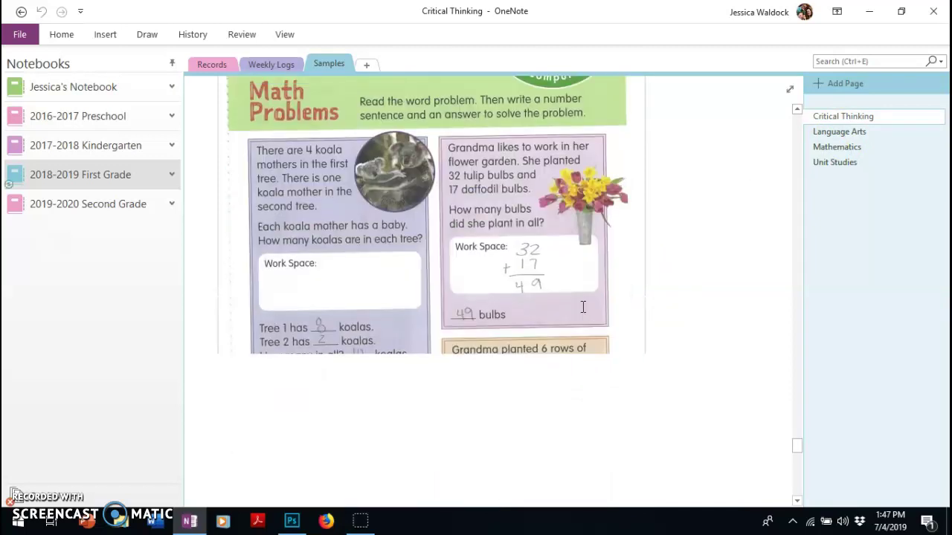
scroll(583, 307, "down", 3)
scroll(584, 307, "down", 5)
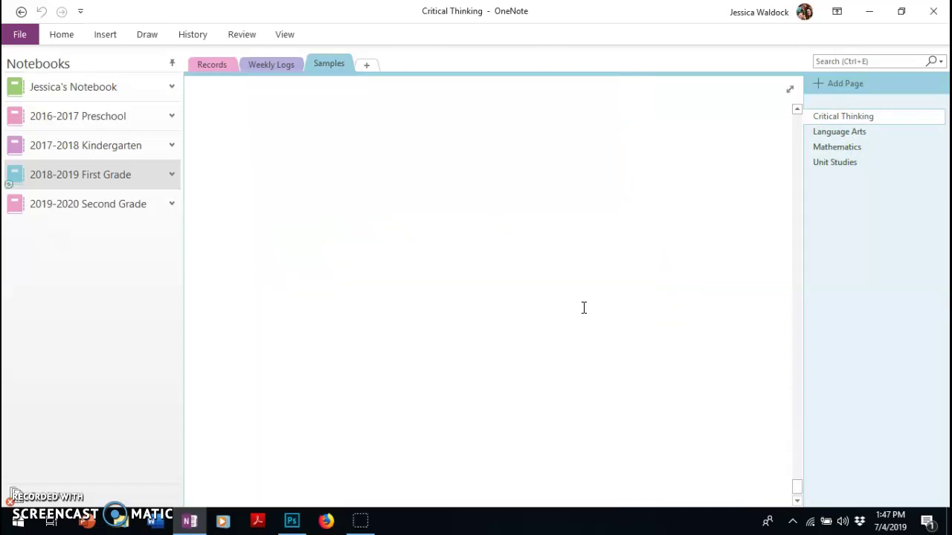
left_click(825, 131)
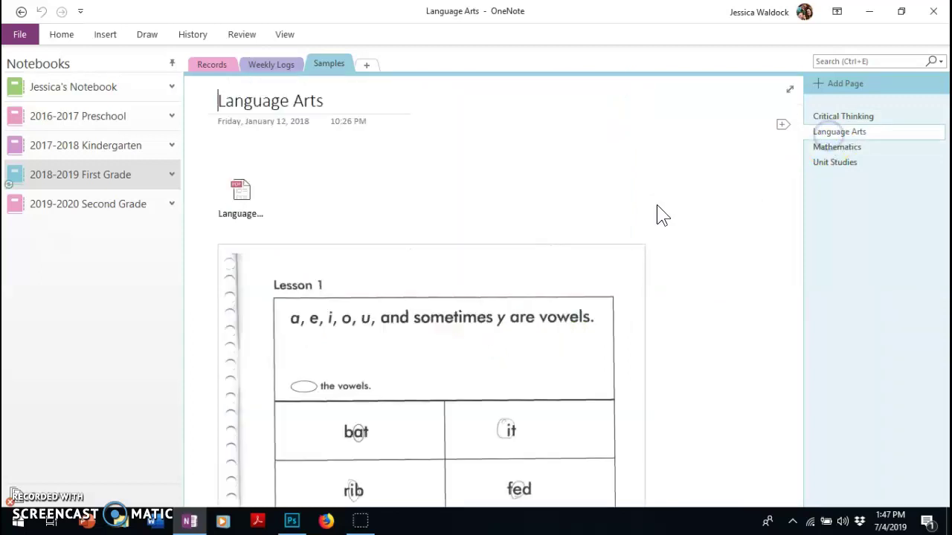
scroll(673, 290, "down", 3)
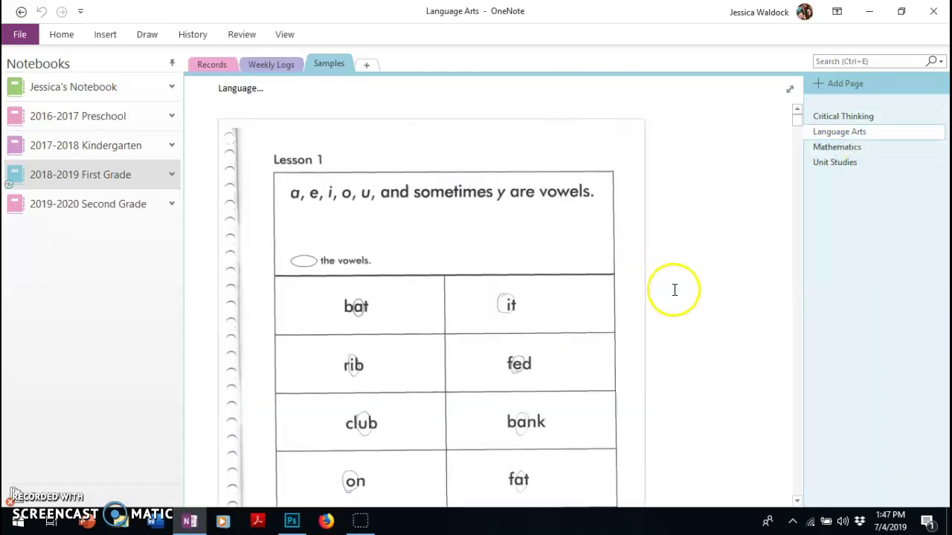
left_click_drag(795, 126, 805, 221)
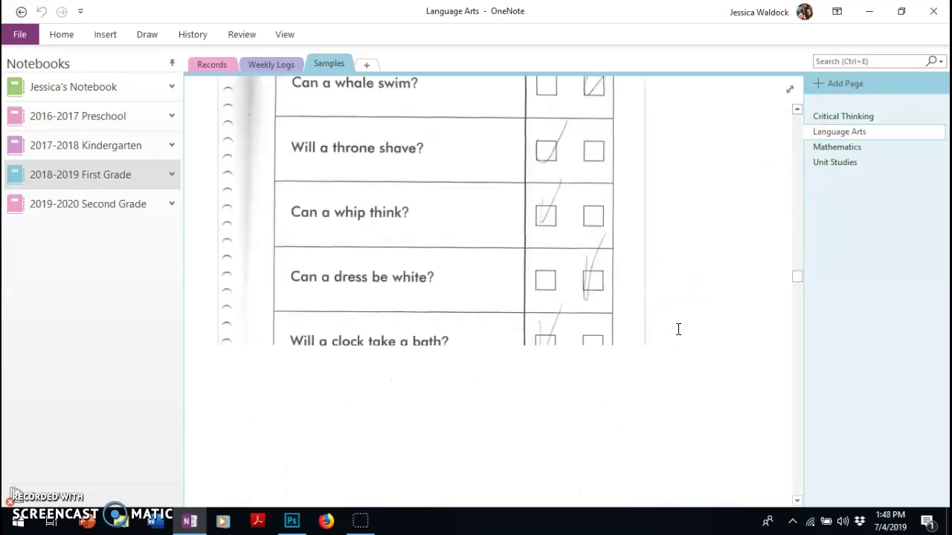
scroll(677, 328, "down", 1)
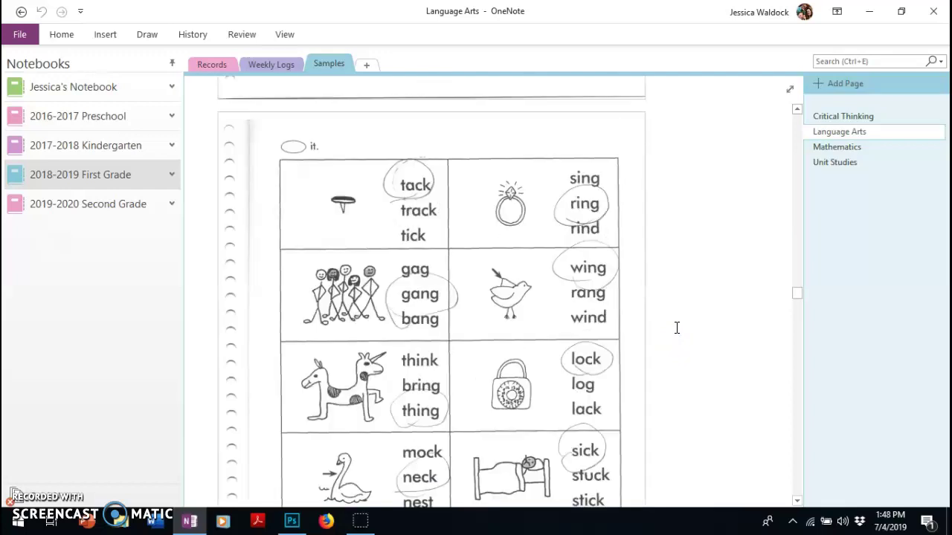
scroll(676, 328, "down", 4)
scroll(676, 327, "down", 4)
scroll(680, 325, "down", 3)
scroll(681, 324, "down", 3)
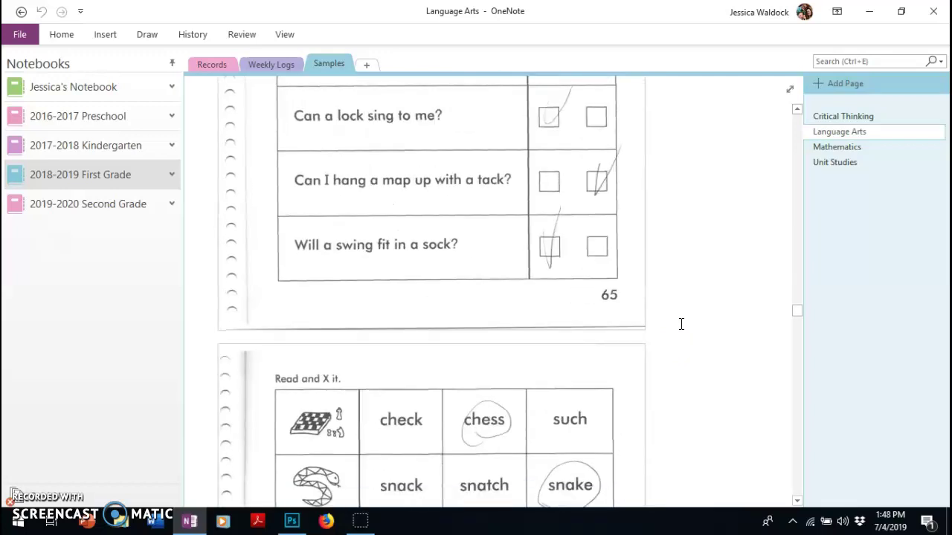
scroll(681, 324, "down", 4)
scroll(681, 324, "down", 4)
scroll(681, 324, "down", 4)
scroll(681, 324, "down", 4)
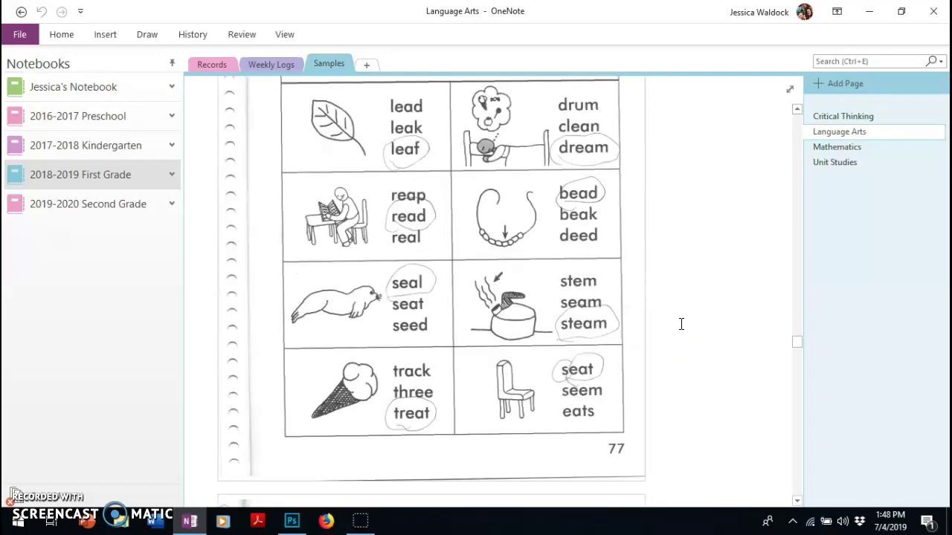
scroll(682, 324, "down", 4)
scroll(681, 324, "down", 4)
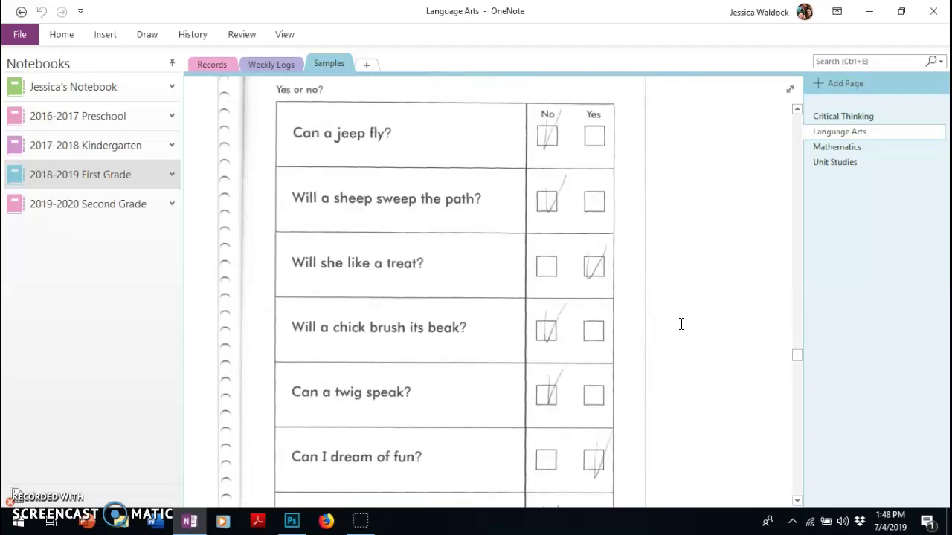
scroll(681, 324, "down", 4)
scroll(681, 324, "down", 3)
scroll(681, 324, "down", 4)
scroll(682, 325, "down", 4)
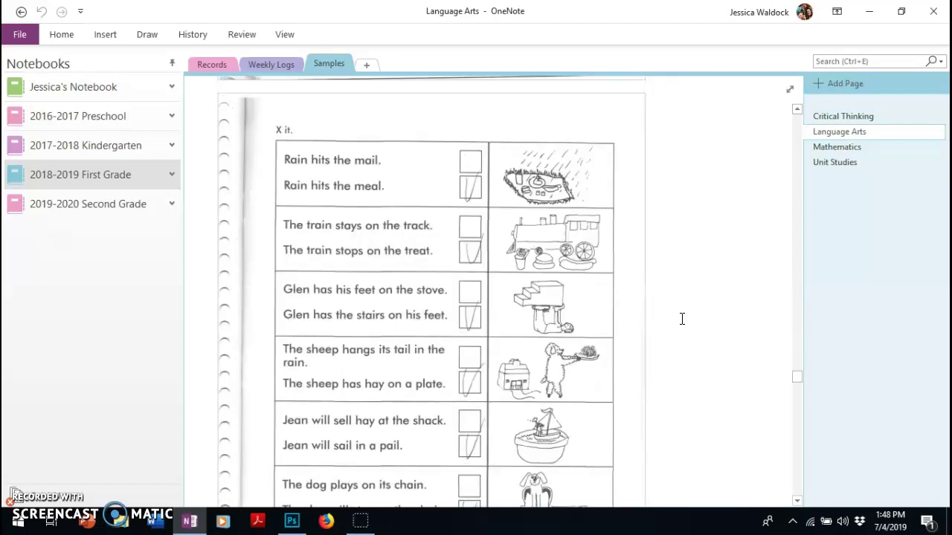
scroll(682, 312, "down", 4)
left_click(690, 311)
scroll(690, 311, "down", 4)
scroll(690, 311, "down", 4)
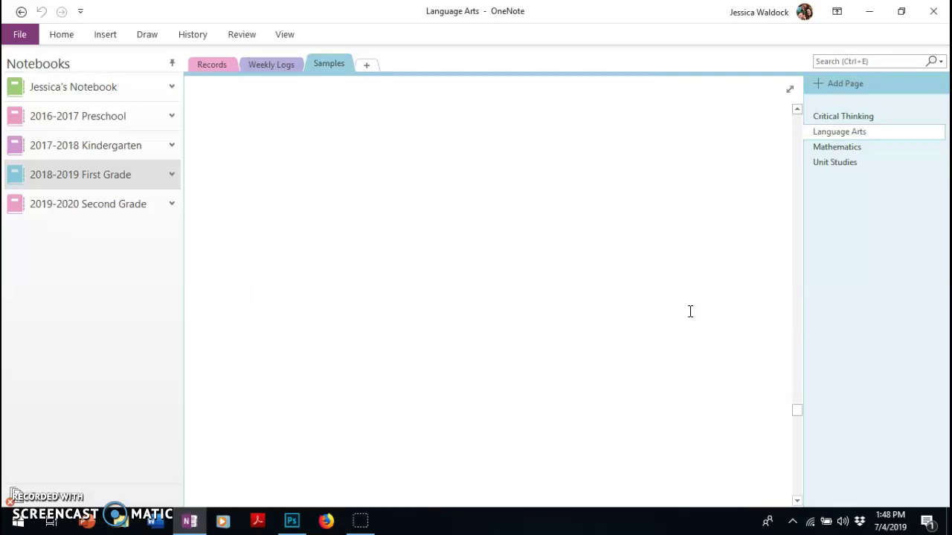
scroll(690, 312, "down", 4)
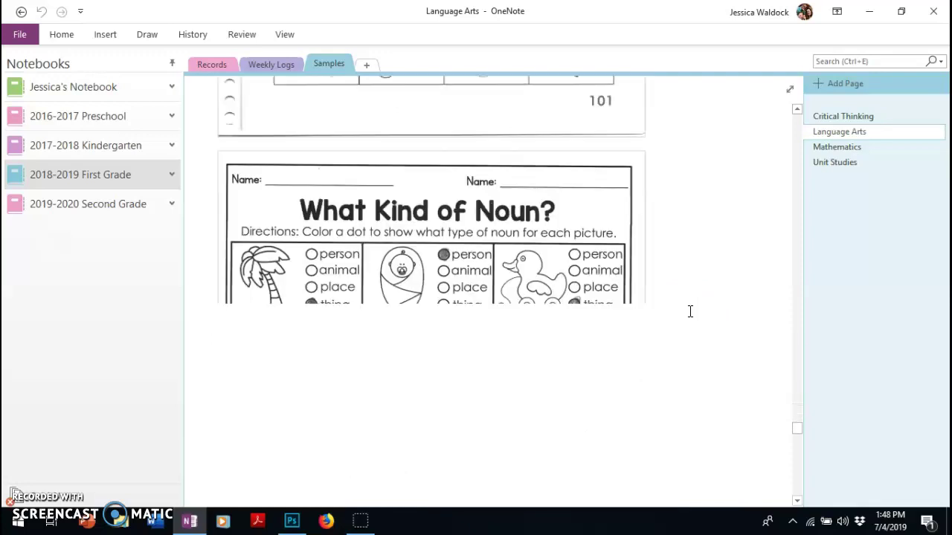
scroll(690, 312, "down", 4)
left_click(690, 313)
scroll(690, 313, "down", 4)
left_click(653, 315)
scroll(544, 228, "up", 3)
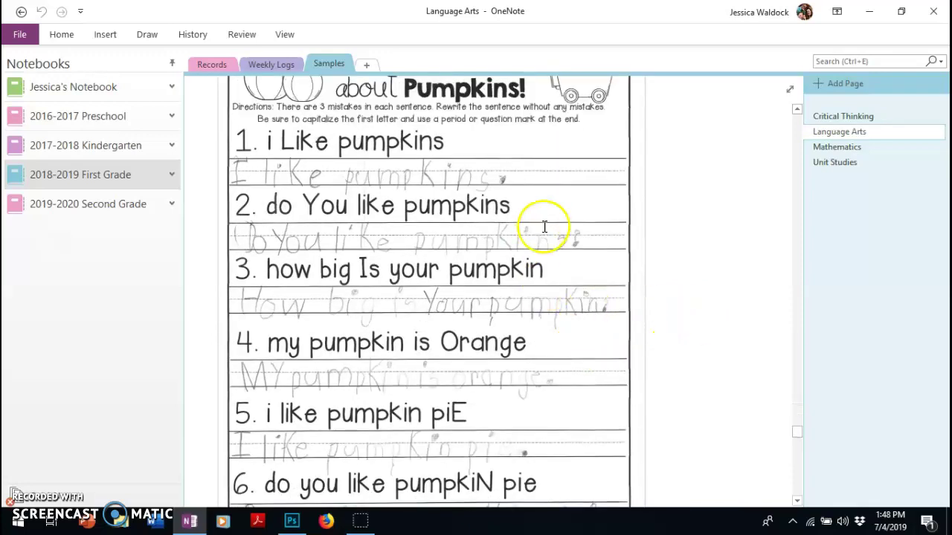
scroll(565, 291, "down", 3)
scroll(571, 296, "down", 3)
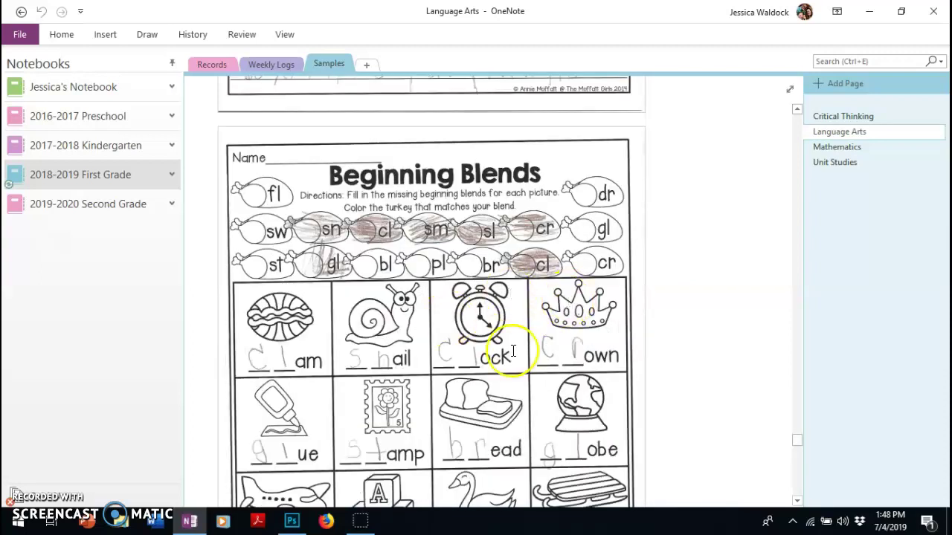
scroll(587, 220, "down", 3)
scroll(606, 217, "down", 2)
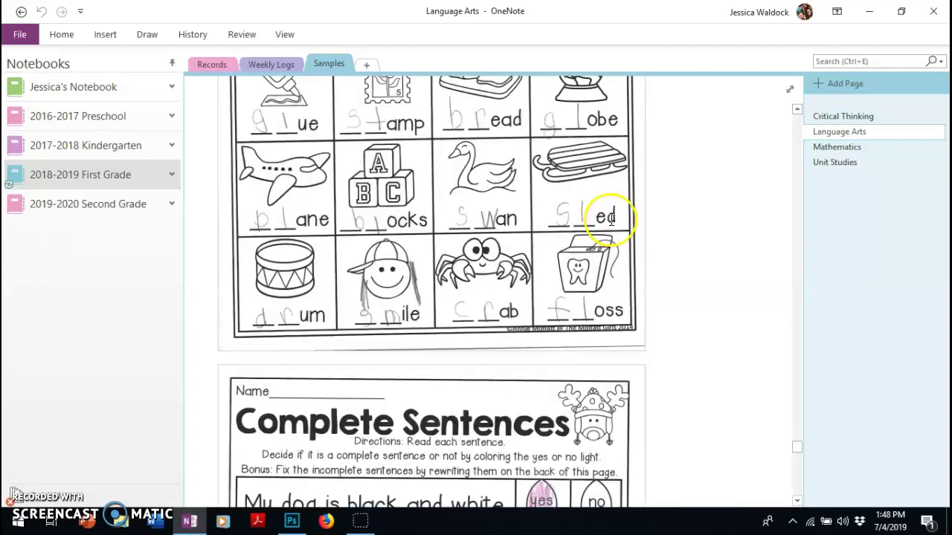
scroll(606, 217, "down", 2)
scroll(611, 219, "down", 2)
scroll(610, 219, "down", 2)
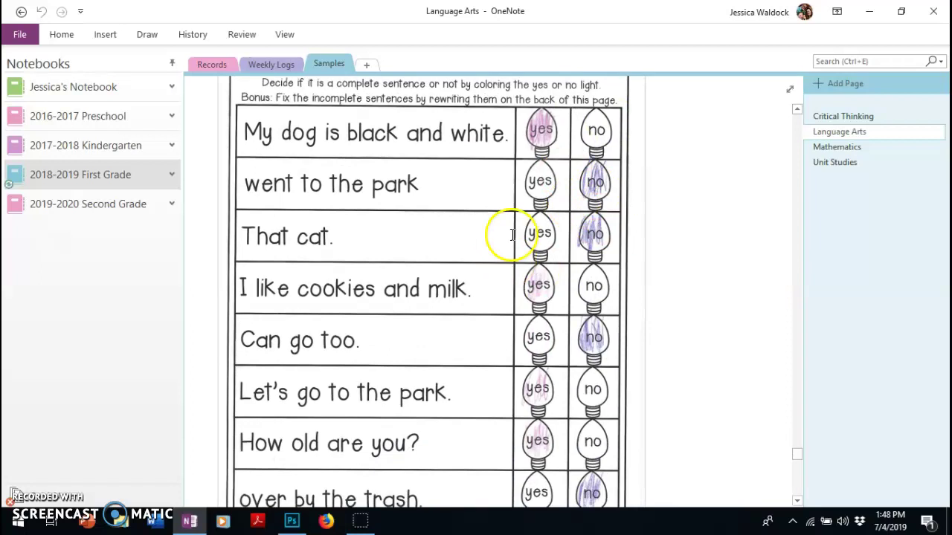
scroll(599, 269, "up", 3)
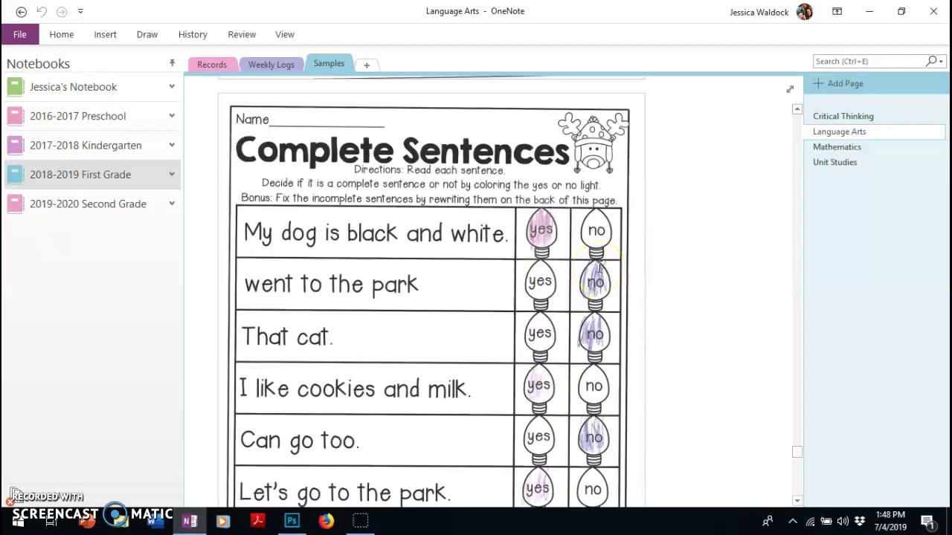
scroll(599, 269, "down", 3)
scroll(598, 268, "down", 6)
scroll(597, 266, "down", 10)
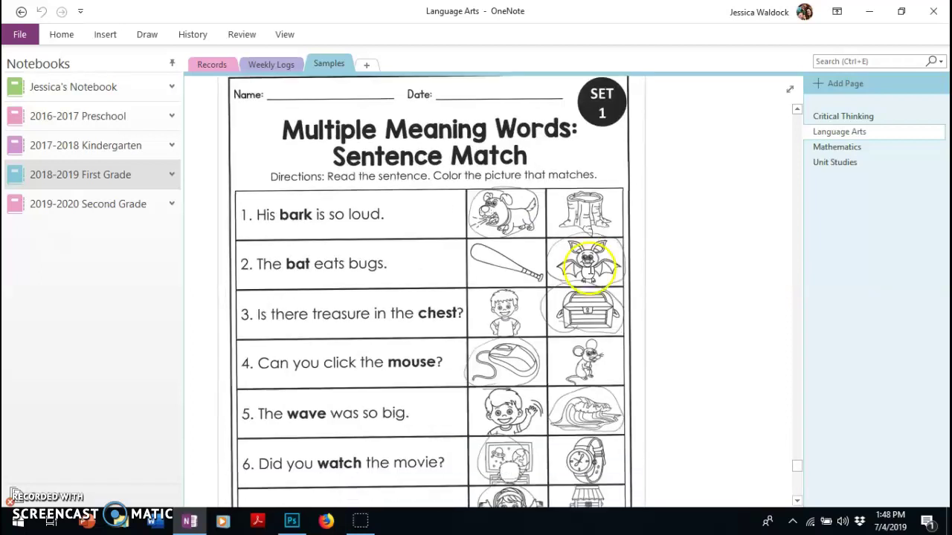
scroll(594, 264, "down", 8)
scroll(594, 264, "down", 1)
scroll(620, 314, "down", 1)
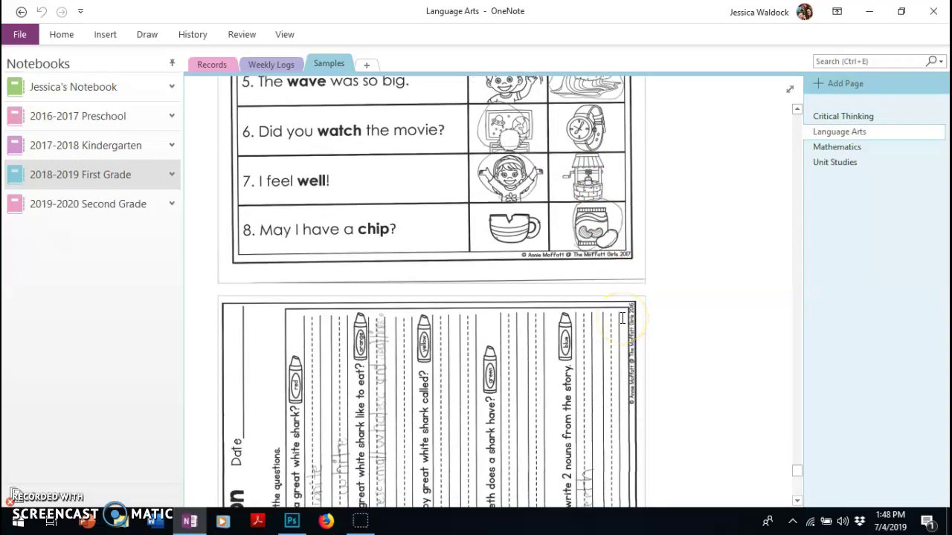
scroll(623, 318, "down", 15)
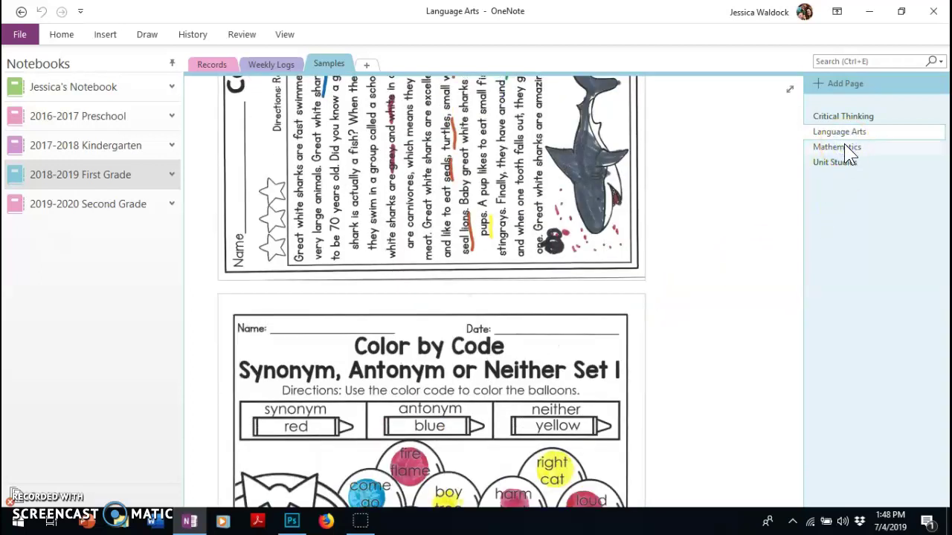
left_click(844, 146)
scroll(490, 357, "down", 5)
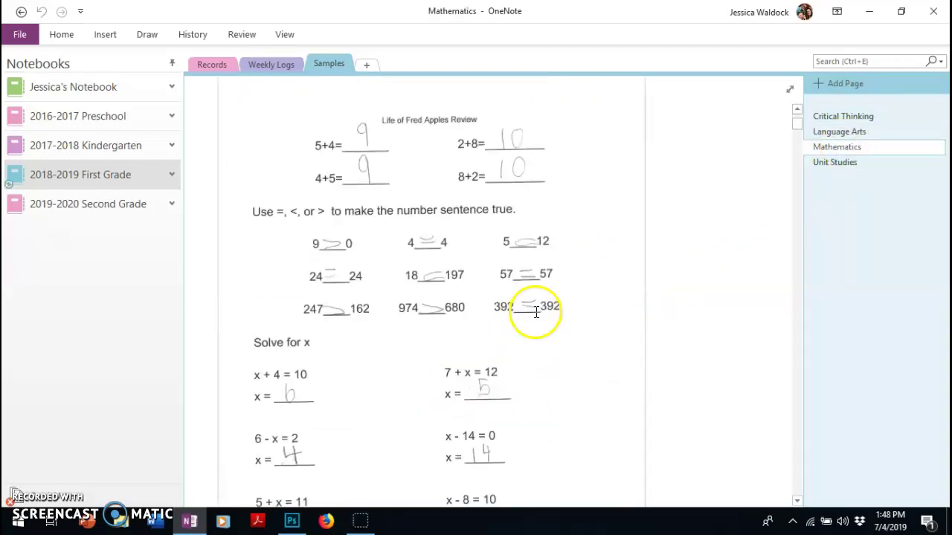
scroll(537, 310, "down", 10)
scroll(546, 314, "down", 8)
scroll(476, 286, "down", 2)
scroll(580, 282, "down", 7)
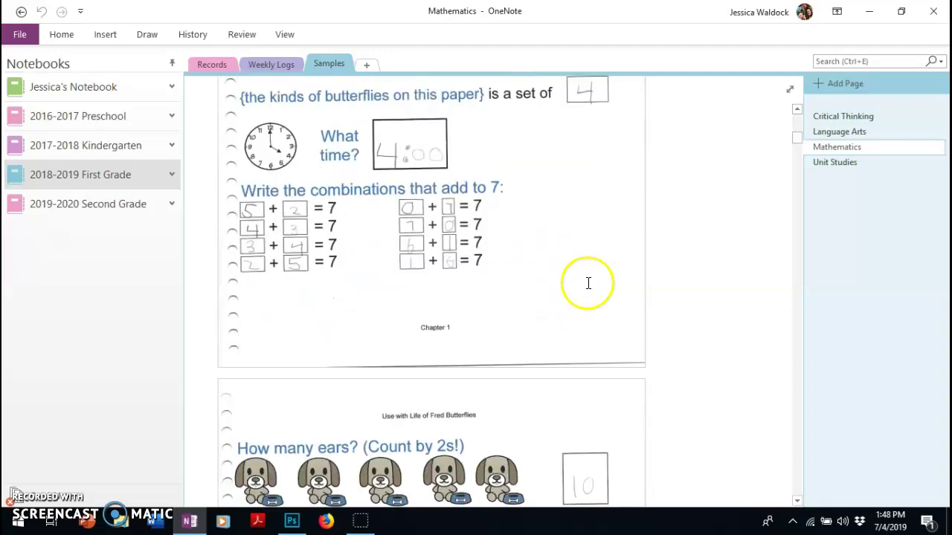
scroll(588, 279, "down", 5)
scroll(602, 274, "down", 8)
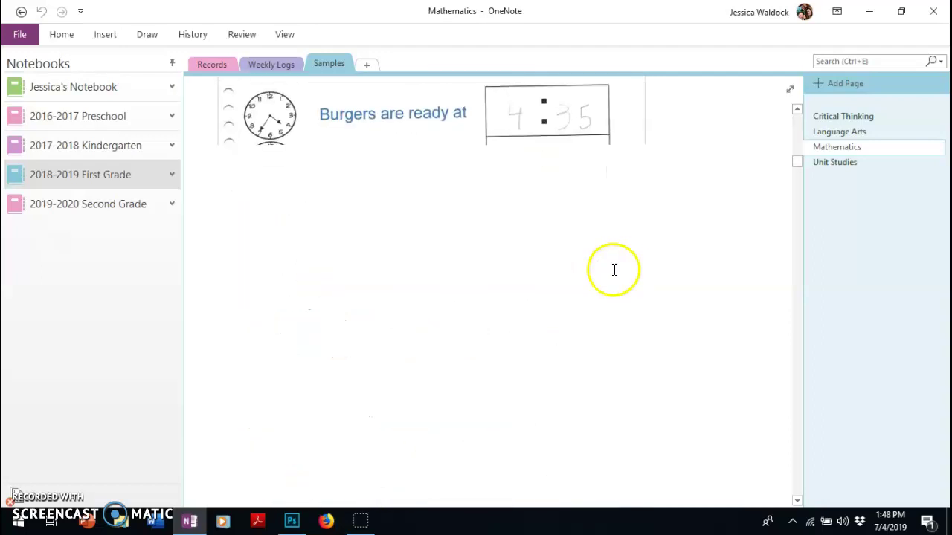
scroll(616, 265, "down", 8)
scroll(616, 264, "down", 8)
scroll(684, 238, "down", 8)
scroll(781, 208, "down", 1)
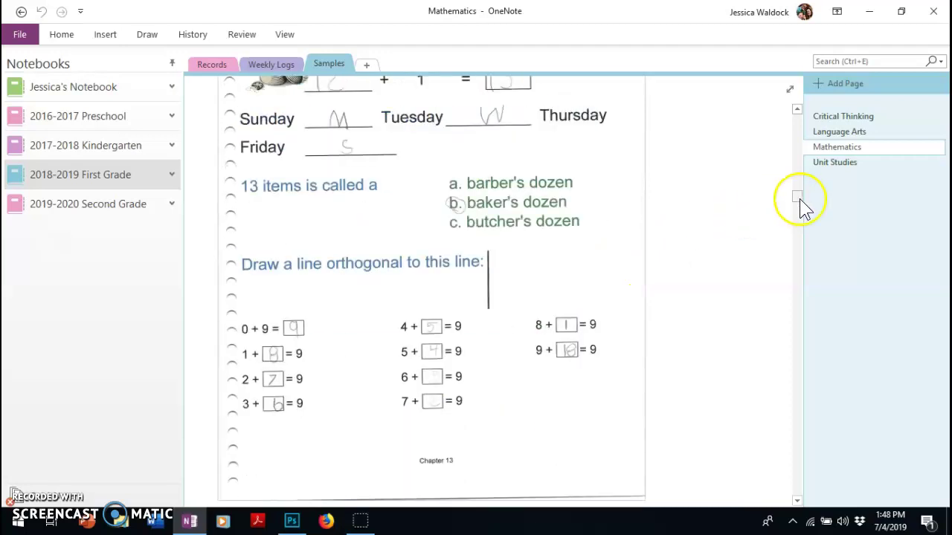
mouse_move(800, 200)
left_mouse_down()
mouse_move(790, 251)
mouse_move(800, 334)
left_mouse_up()
left_click_drag(802, 392, 802, 394)
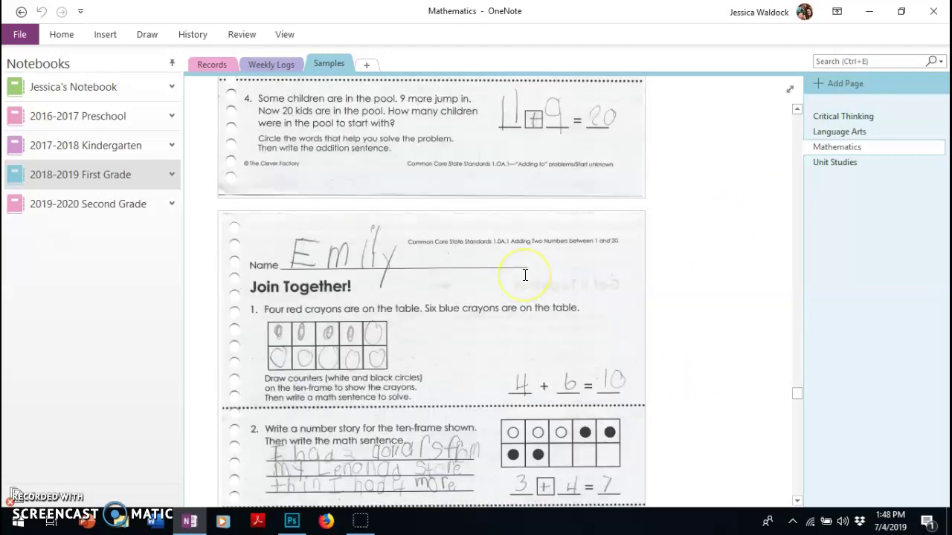
scroll(524, 275, "down", 3)
scroll(524, 283, "down", 5)
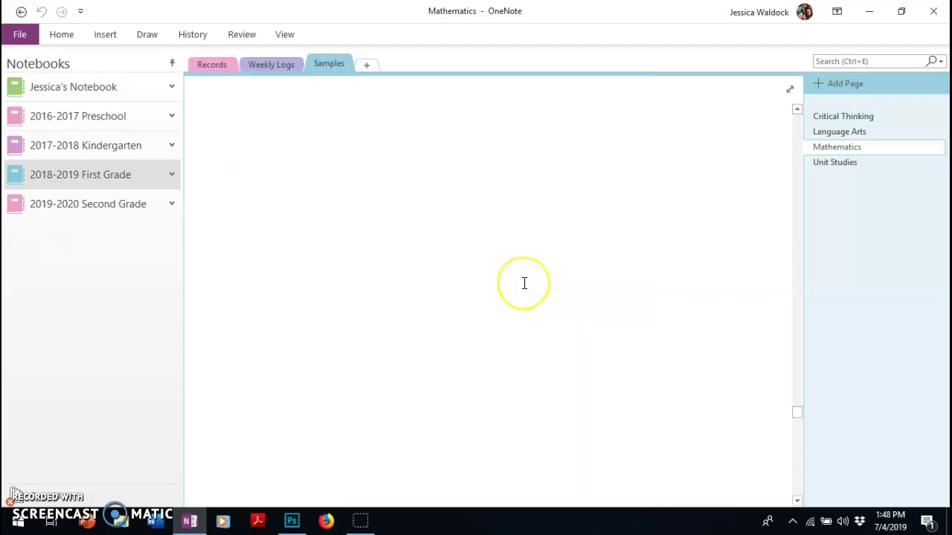
scroll(524, 282, "down", 2)
scroll(524, 283, "down", 5)
scroll(524, 282, "down", 3)
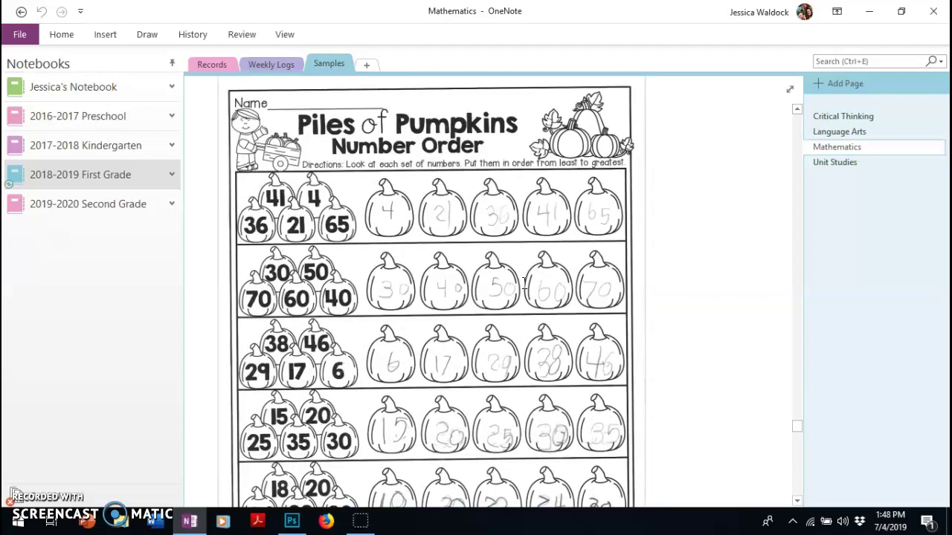
left_click(399, 298)
scroll(565, 290, "down", 5)
scroll(593, 295, "down", 3)
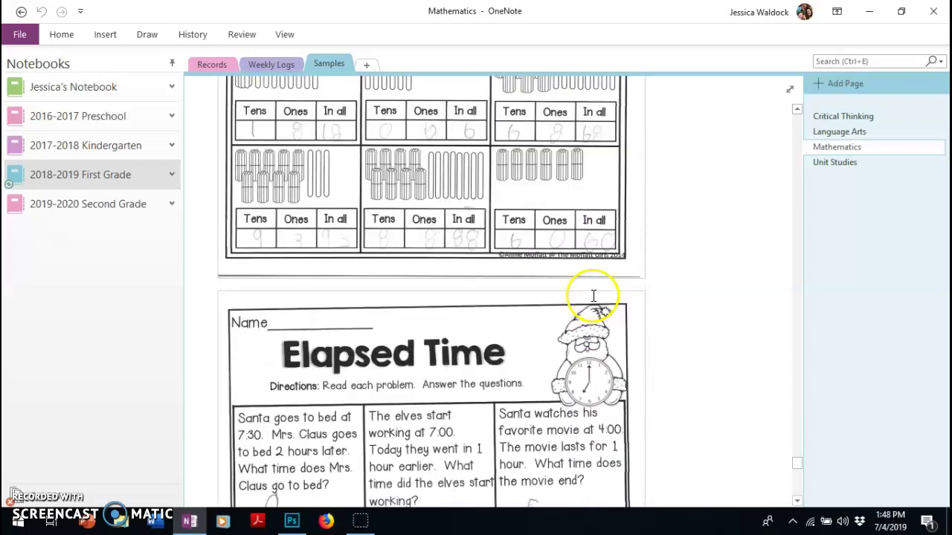
scroll(595, 297, "down", 2)
scroll(601, 313, "down", 5)
scroll(601, 314, "up", 5)
scroll(601, 314, "up", 4)
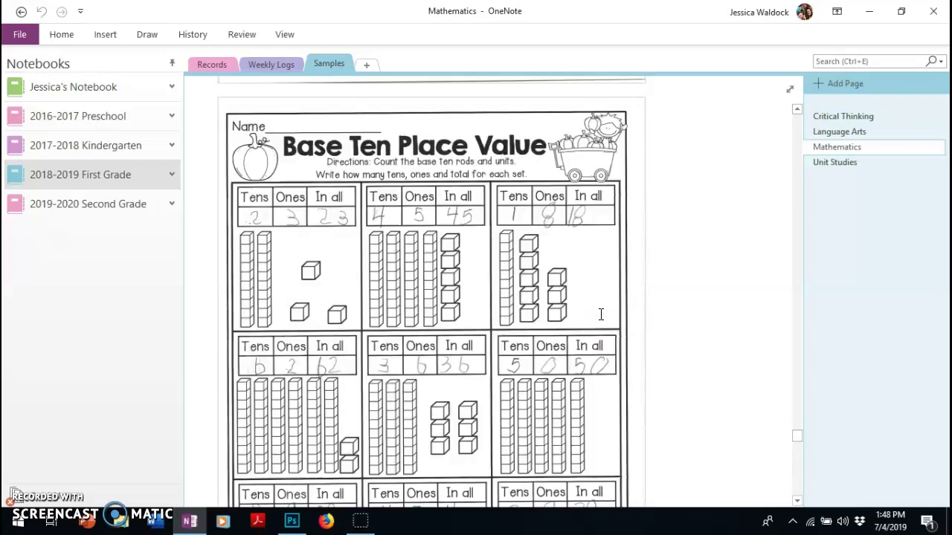
scroll(601, 314, "up", 3)
scroll(601, 314, "up", 4)
scroll(600, 314, "up", 4)
scroll(601, 314, "up", 4)
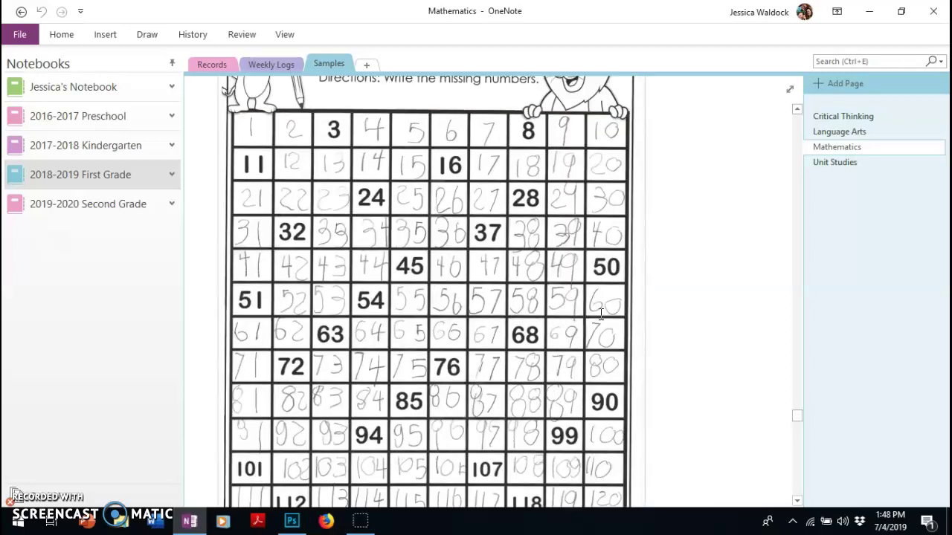
scroll(598, 316, "up", 4)
scroll(596, 318, "up", 3)
left_click(596, 318)
scroll(596, 319, "up", 1)
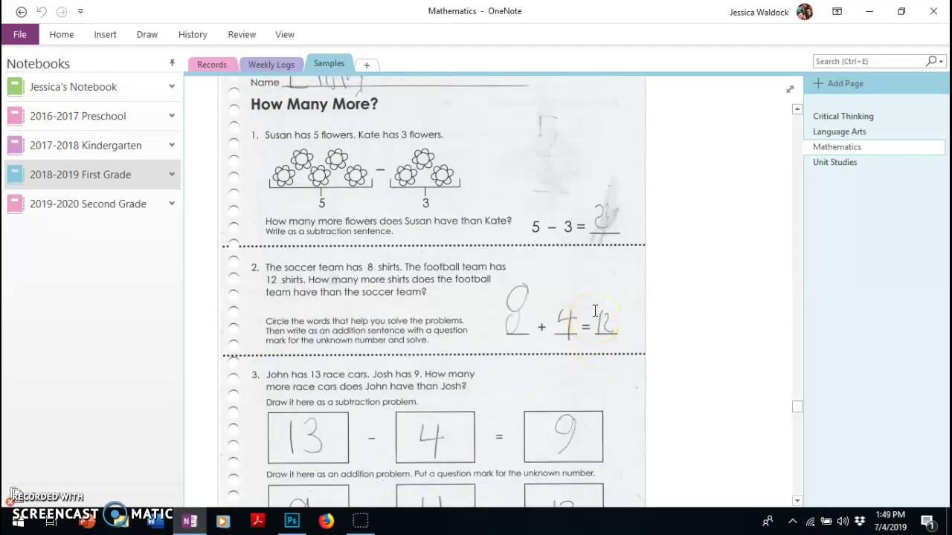
scroll(587, 305, "up", 1)
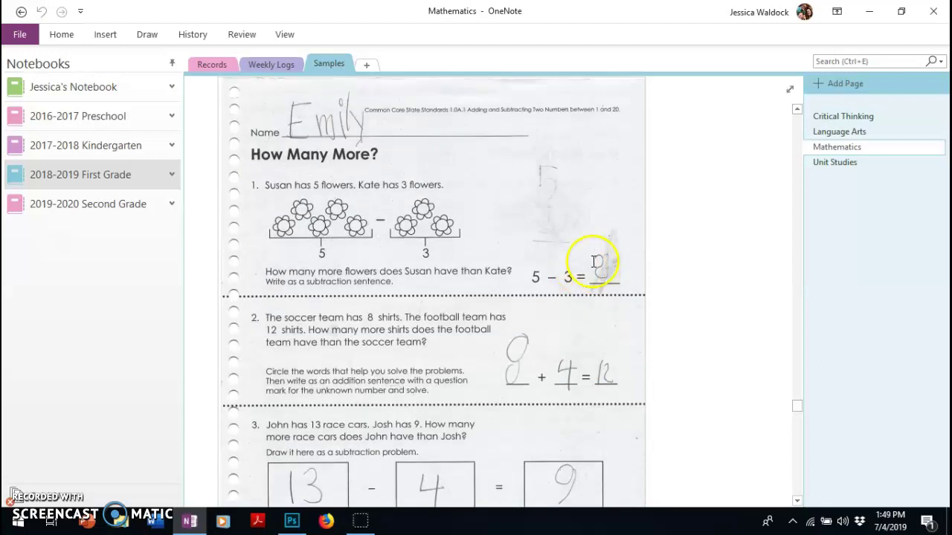
scroll(591, 268, "up", 3)
scroll(587, 270, "up", 6)
scroll(587, 273, "up", 1)
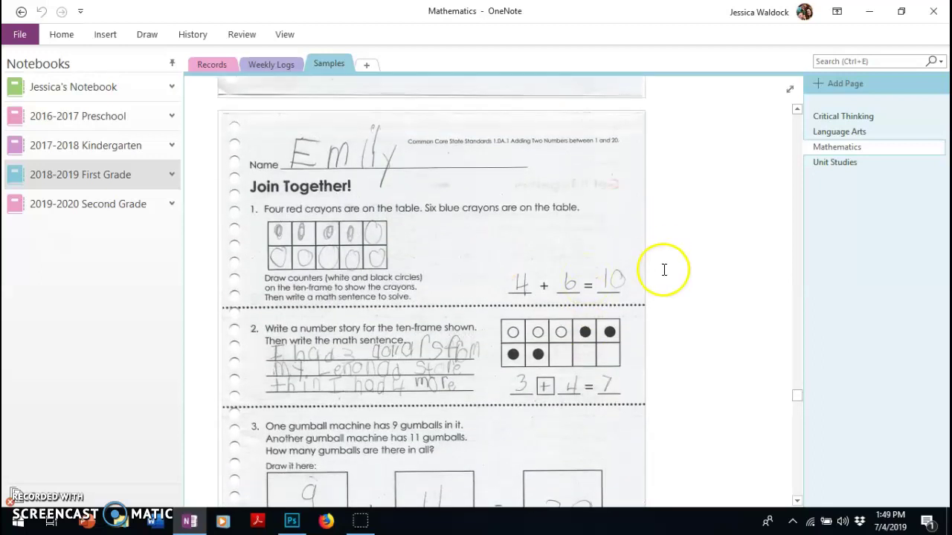
mouse_move(834, 162)
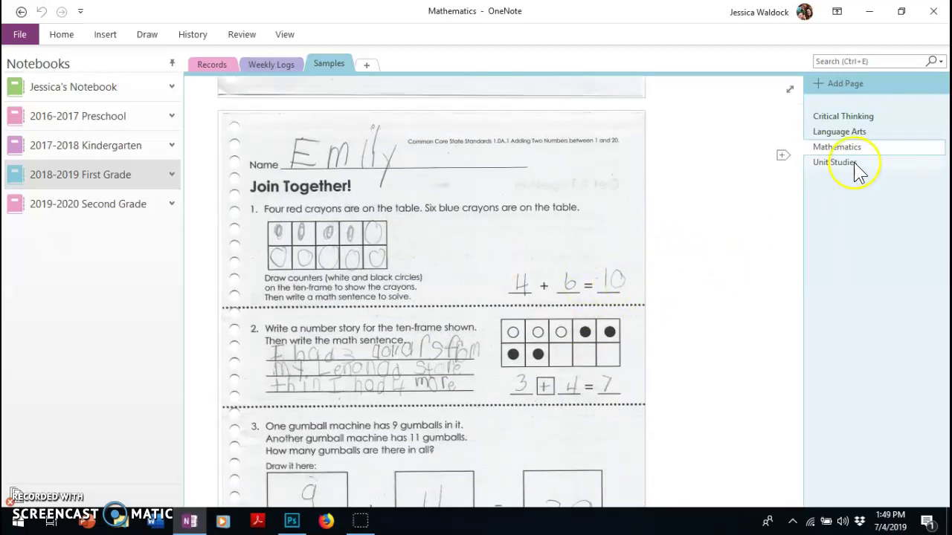
Open Unit Studies and scroll through the sabertooth, mustang, migration and Roman forum sheets.
left_click(854, 162)
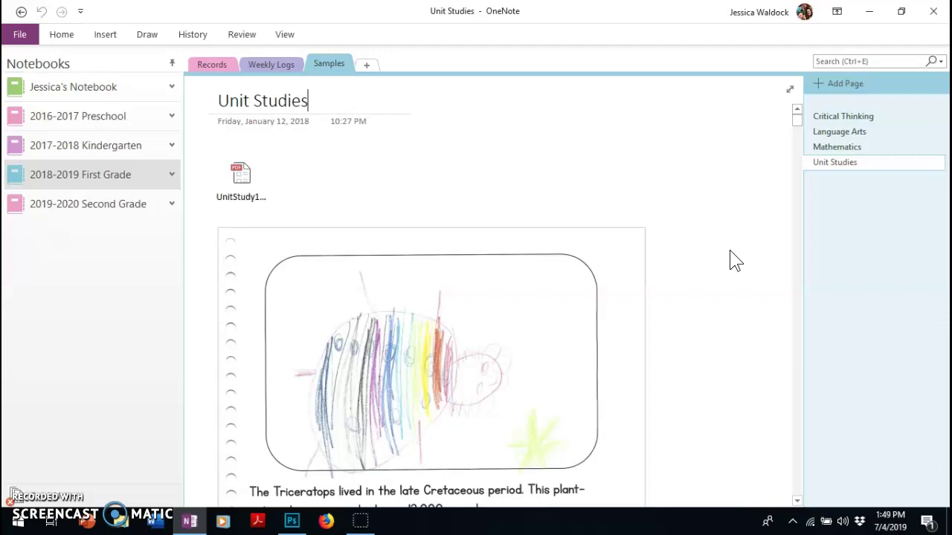
scroll(734, 260, "down", 1)
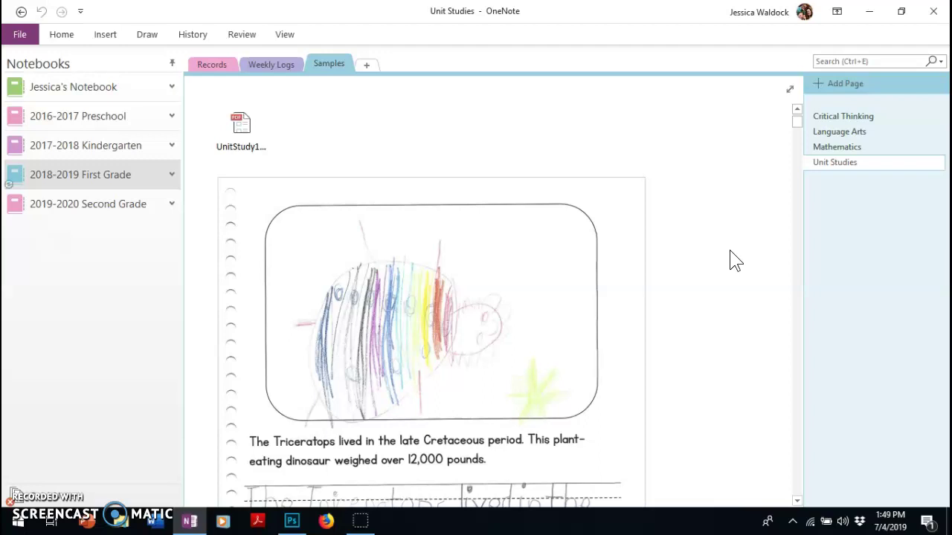
left_click(722, 244)
scroll(722, 245, "down", 2)
scroll(722, 244, "down", 5)
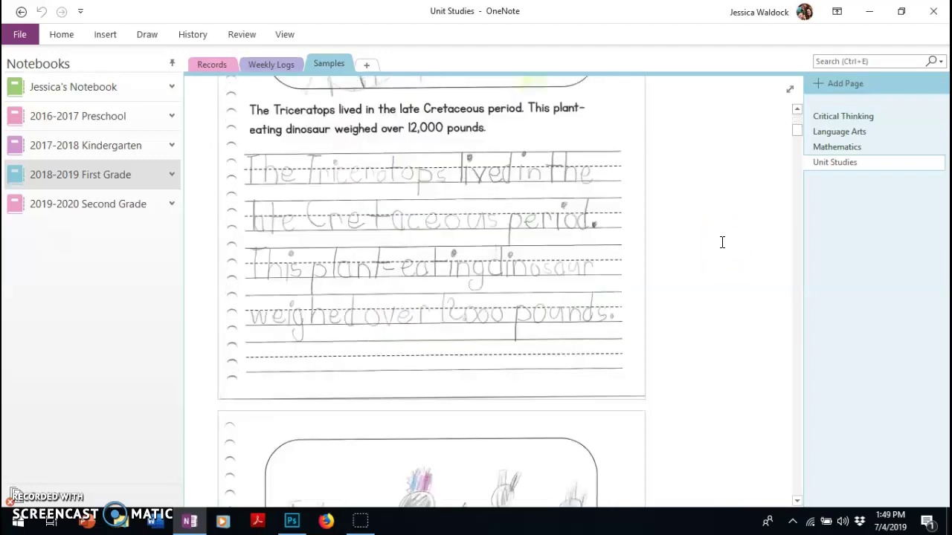
scroll(722, 244, "down", 4)
scroll(722, 242, "down", 1)
scroll(722, 242, "down", 2)
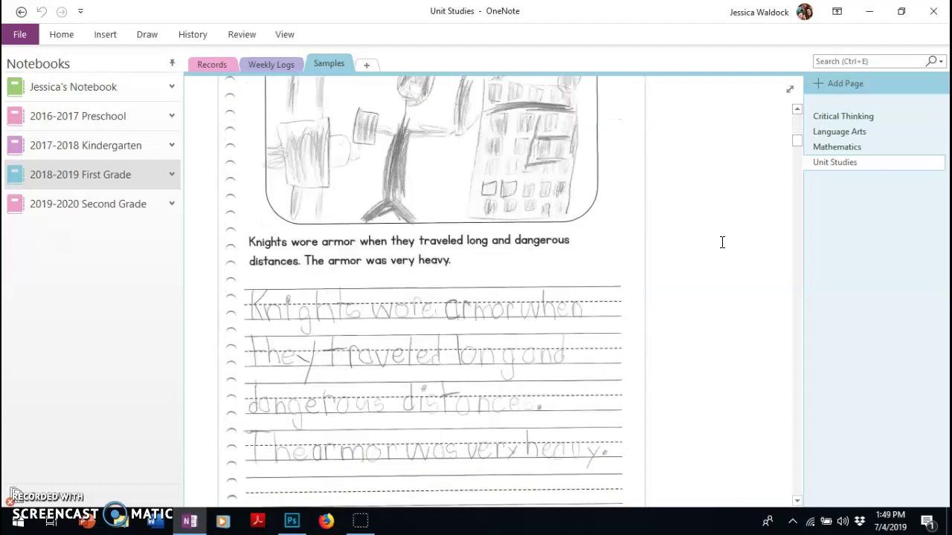
scroll(722, 242, "down", 3)
scroll(722, 243, "down", 3)
scroll(722, 242, "down", 3)
scroll(722, 242, "down", 1)
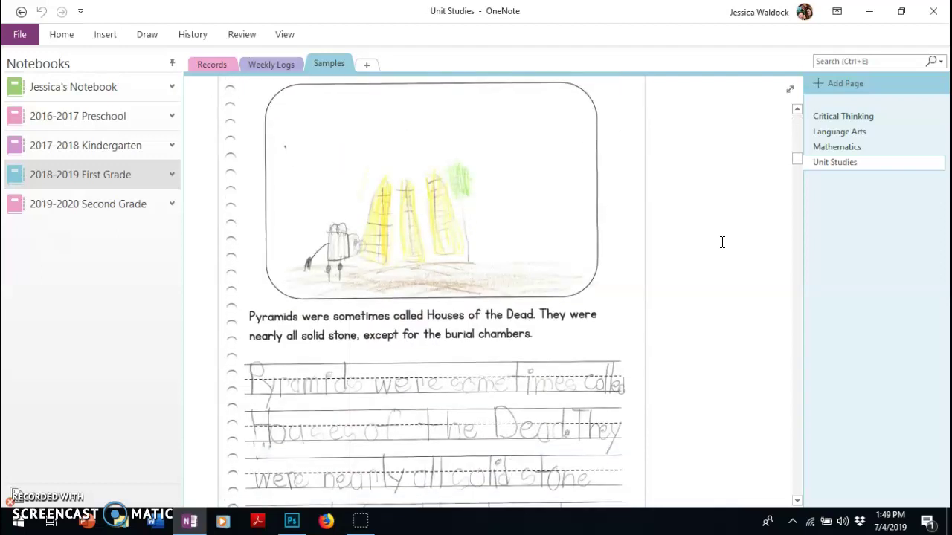
scroll(722, 243, "down", 6)
scroll(722, 242, "down", 1)
scroll(722, 242, "down", 5)
scroll(722, 242, "down", 5)
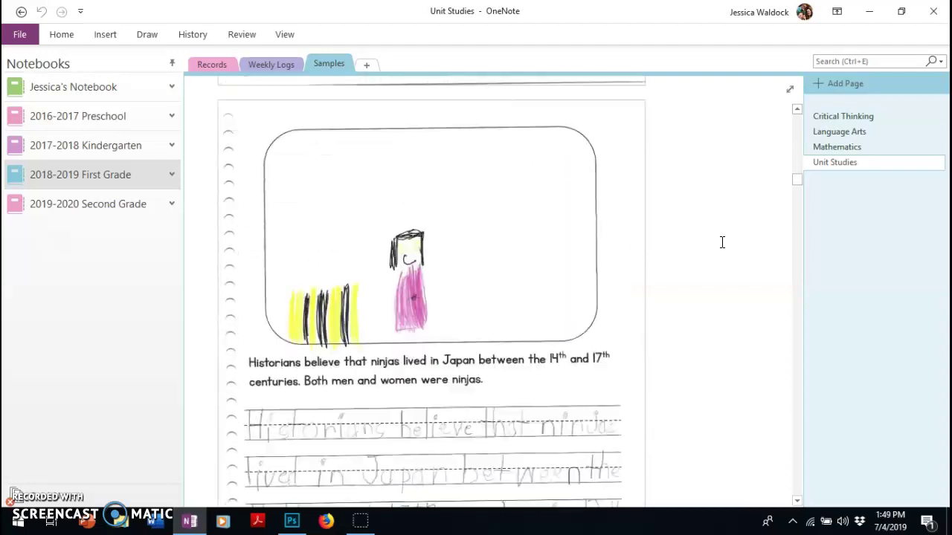
scroll(722, 243, "down", 1)
scroll(722, 242, "down", 7)
scroll(722, 242, "down", 1)
scroll(722, 242, "down", 4)
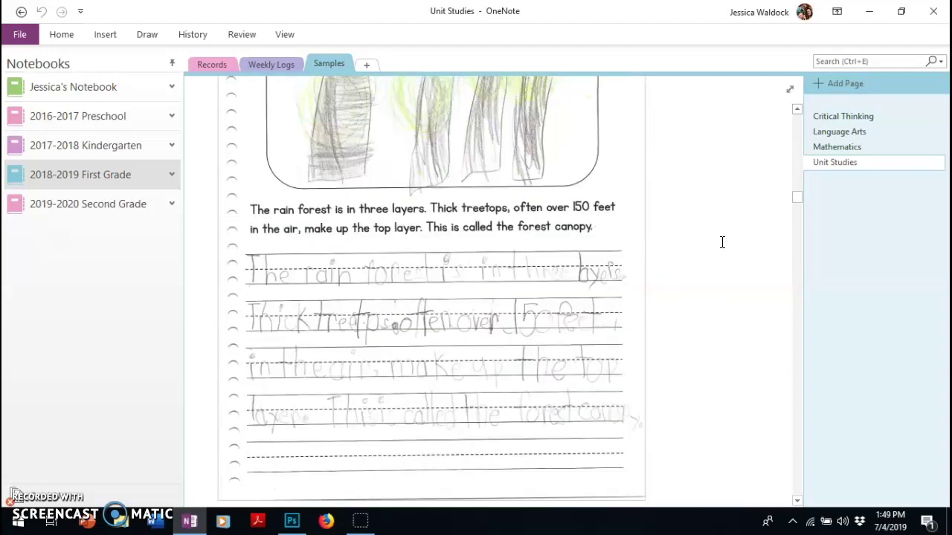
scroll(722, 242, "down", 5)
scroll(722, 243, "down", 3)
scroll(722, 243, "down", 6)
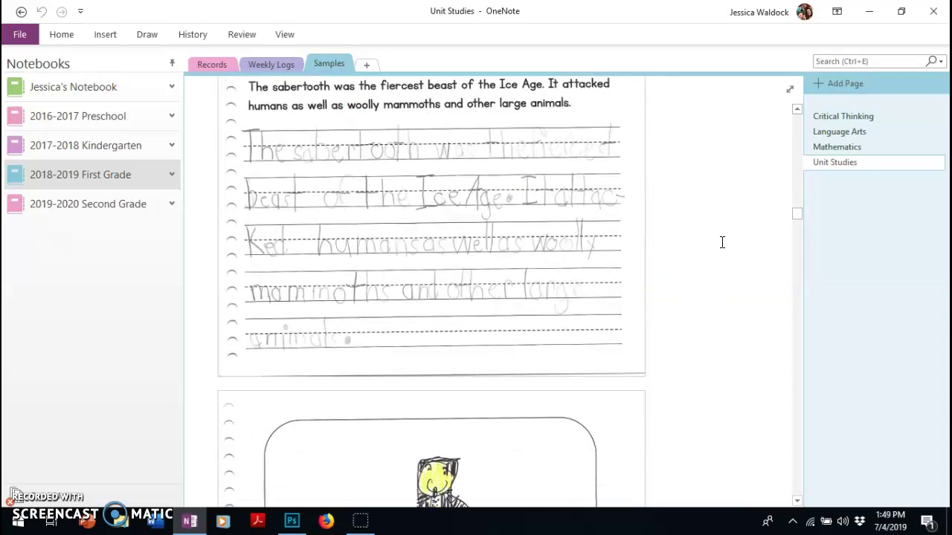
scroll(722, 242, "down", 8)
scroll(722, 243, "down", 1)
scroll(722, 243, "down", 1)
scroll(722, 242, "down", 8)
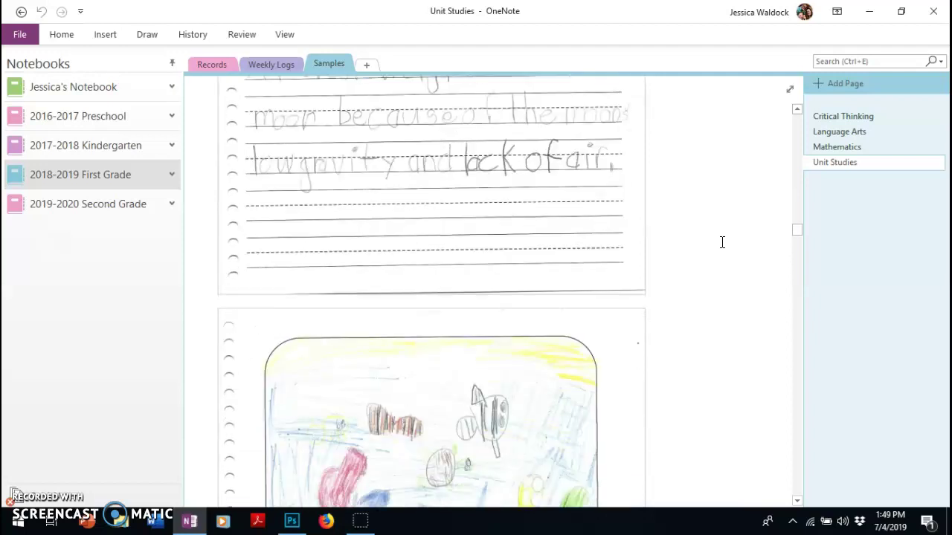
scroll(722, 242, "down", 4)
scroll(722, 242, "down", 3)
scroll(722, 243, "down", 8)
scroll(722, 243, "down", 3)
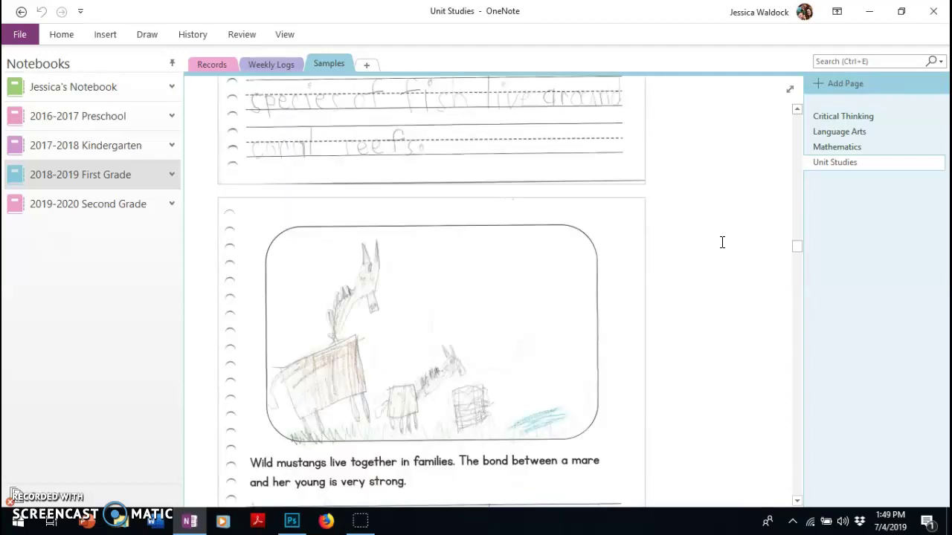
scroll(722, 243, "down", 7)
scroll(722, 242, "down", 6)
scroll(722, 242, "down", 6)
scroll(722, 243, "down", 8)
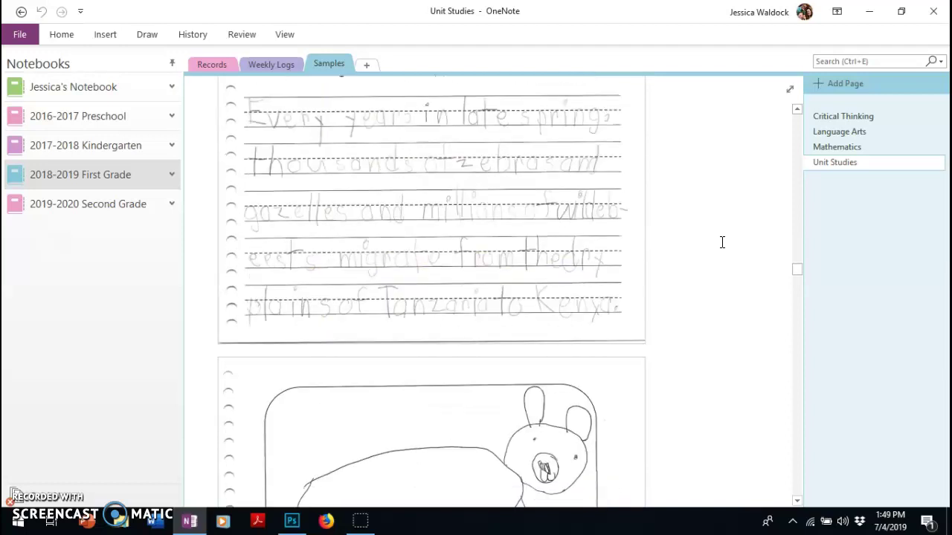
scroll(722, 243, "down", 9)
scroll(722, 242, "down", 10)
scroll(722, 242, "down", 7)
scroll(736, 242, "down", 3)
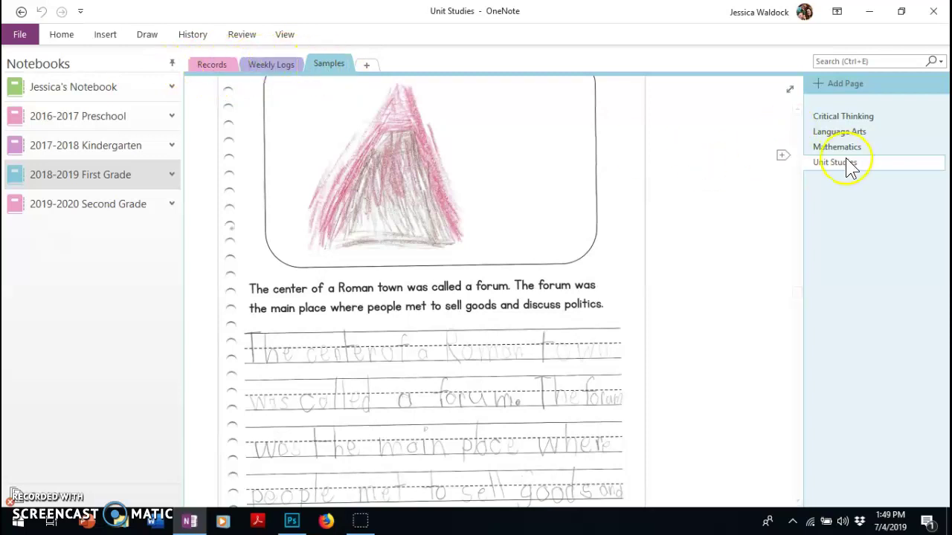
Open Curriculum Used in Records, preview Move or Copy to 2019-2020 Second Grade, then cancel.
left_click(212, 64)
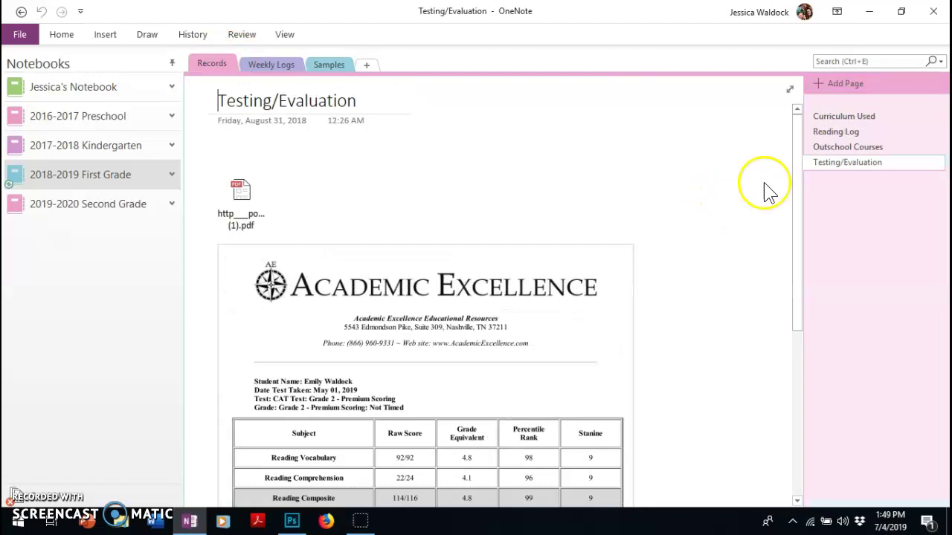
left_click(853, 121)
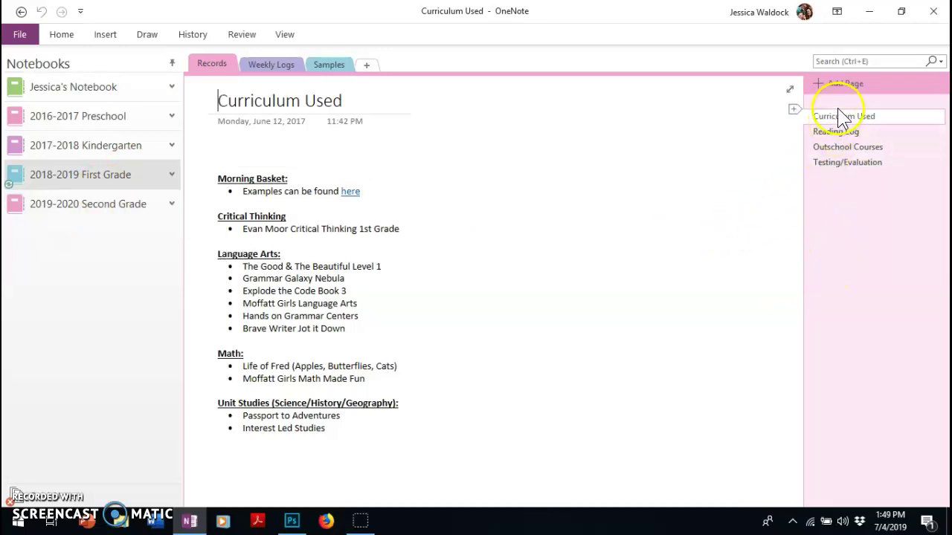
right_click(835, 128)
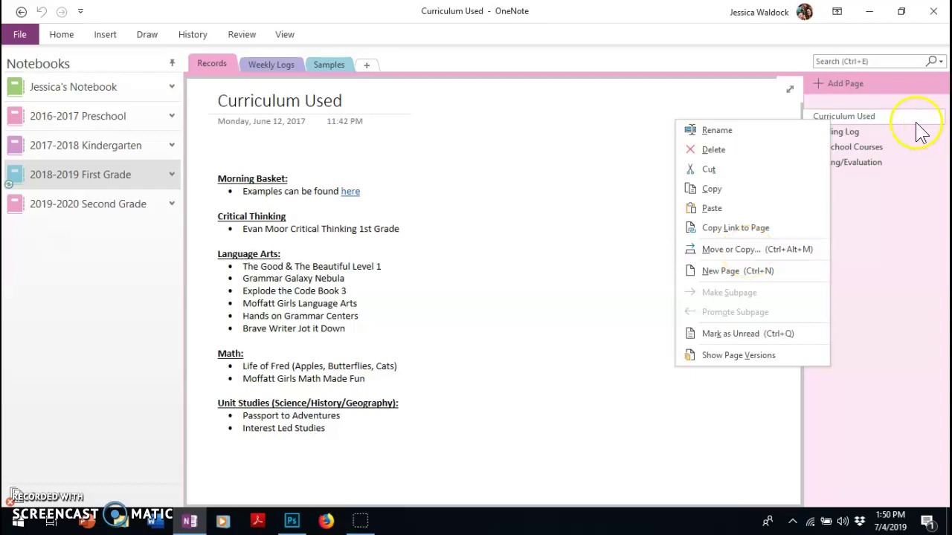
left_click(771, 250)
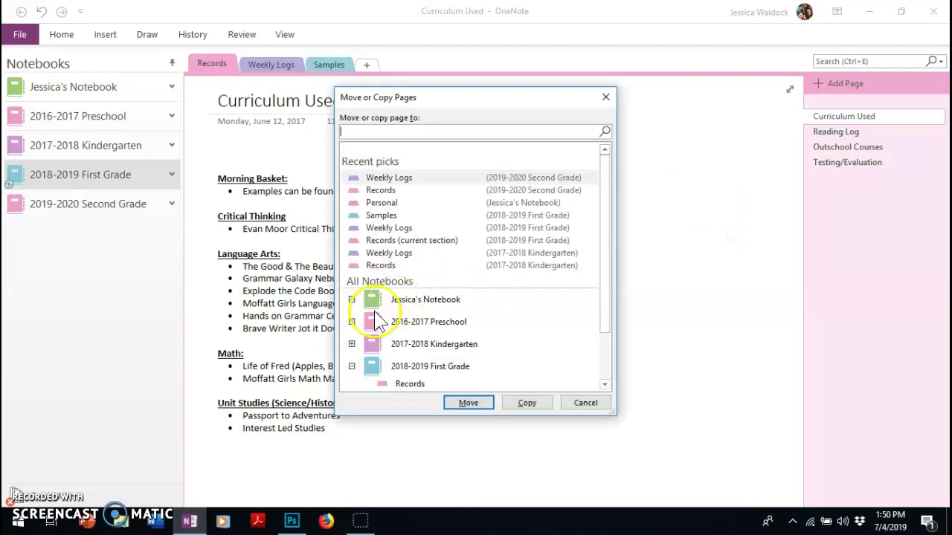
scroll(446, 357, "down", 3)
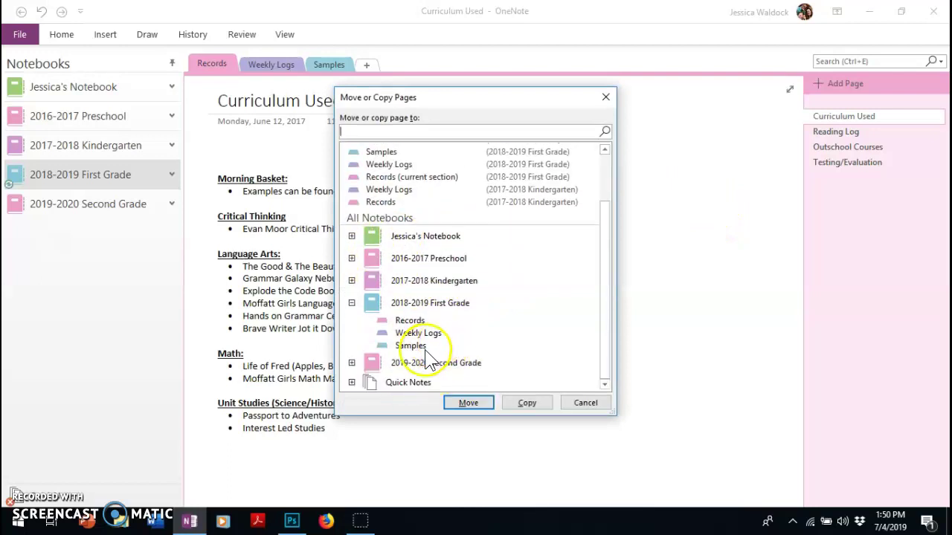
left_click(352, 363)
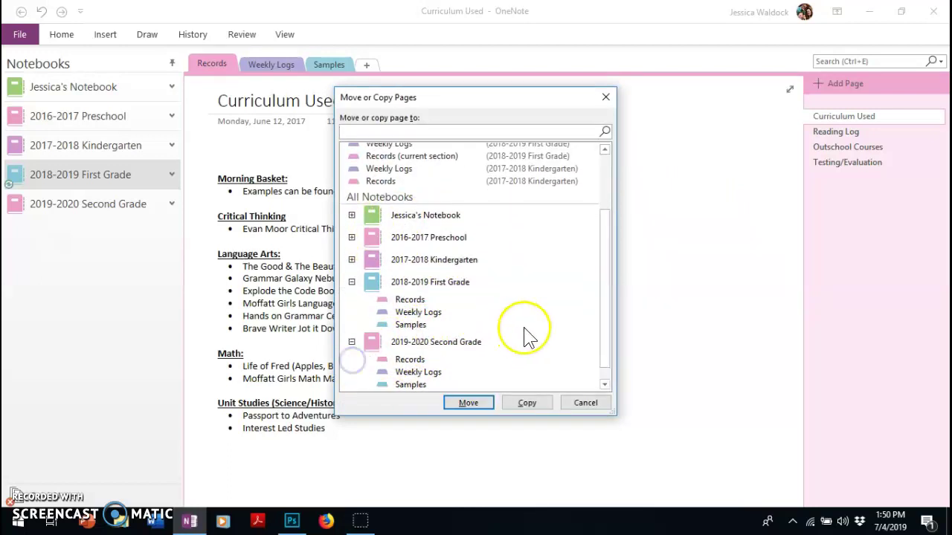
left_click(605, 98)
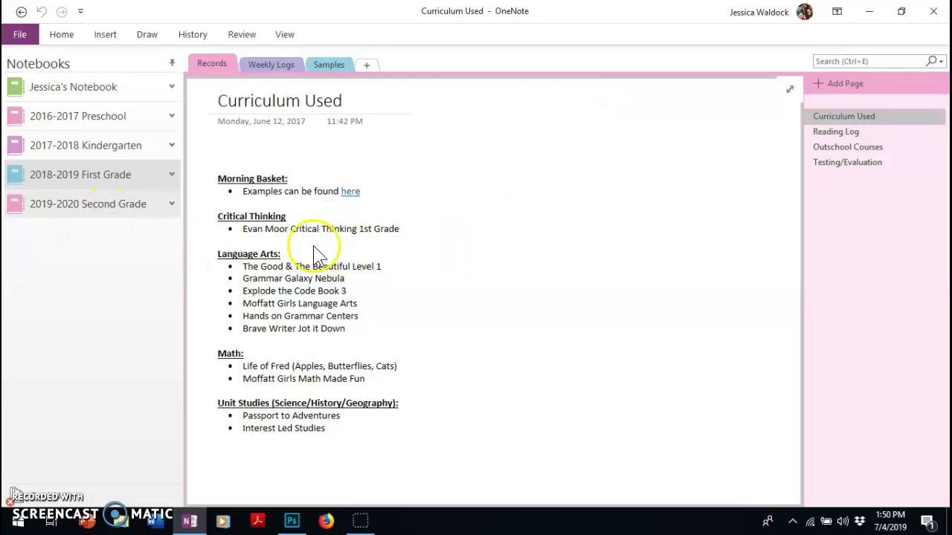
Open the 2019-2020 Second Grade notebook and view its Records, Weekly Logs and Samples sections.
left_click(145, 206)
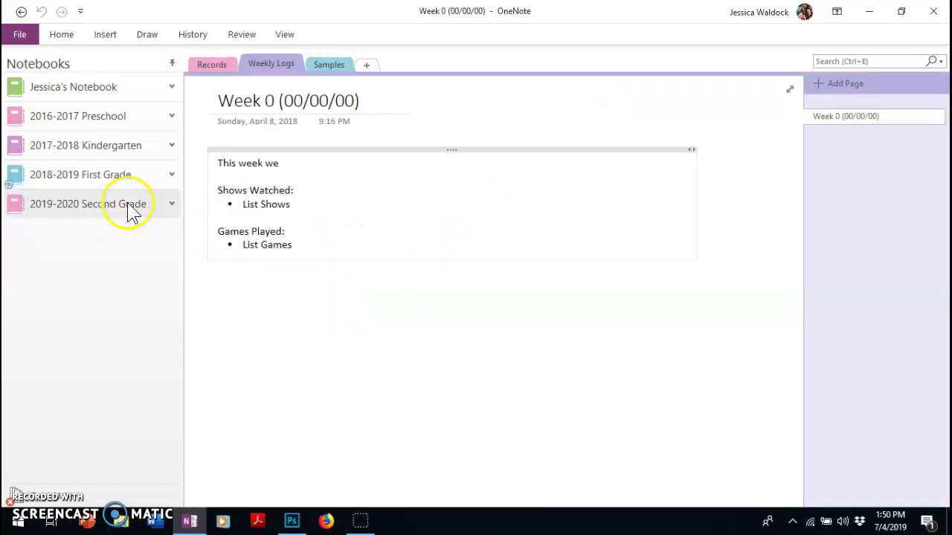
left_click(209, 64)
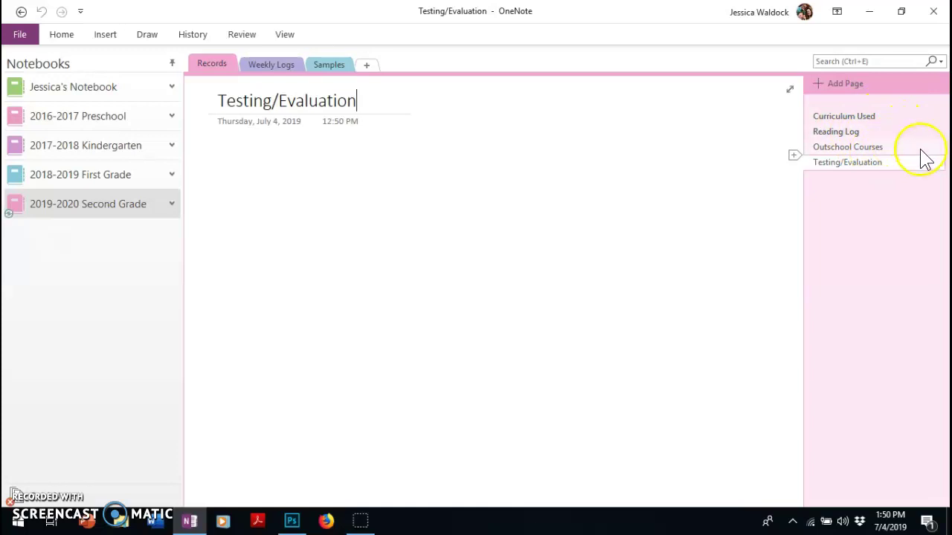
left_click(269, 65)
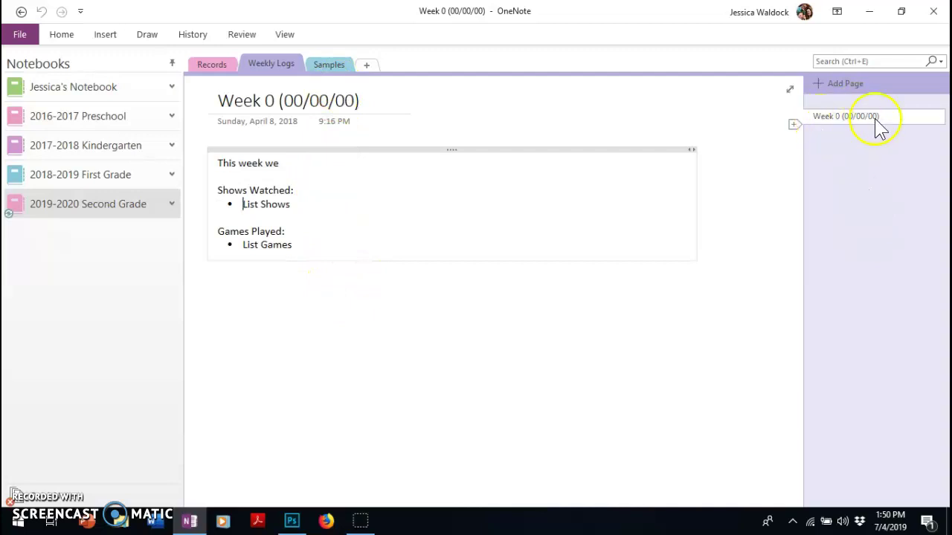
left_click(337, 65)
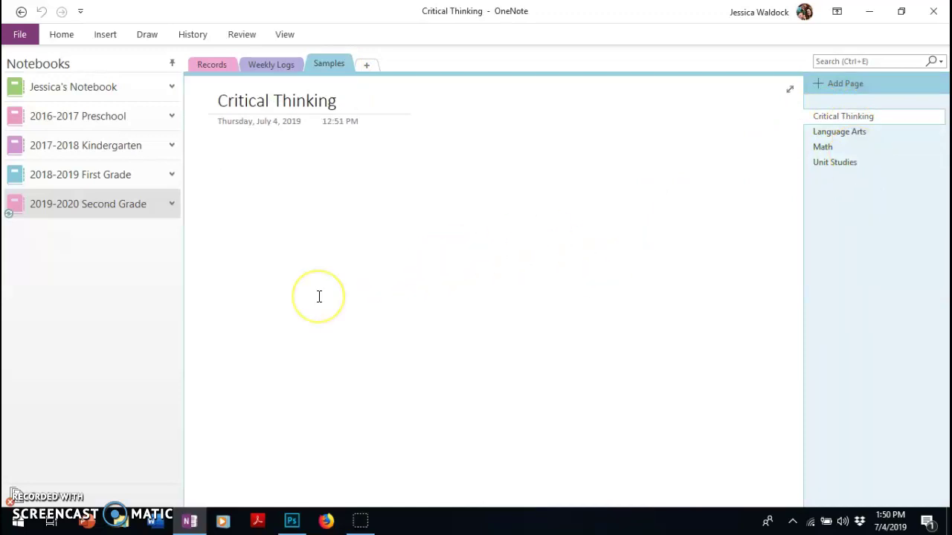
left_click(456, 345)
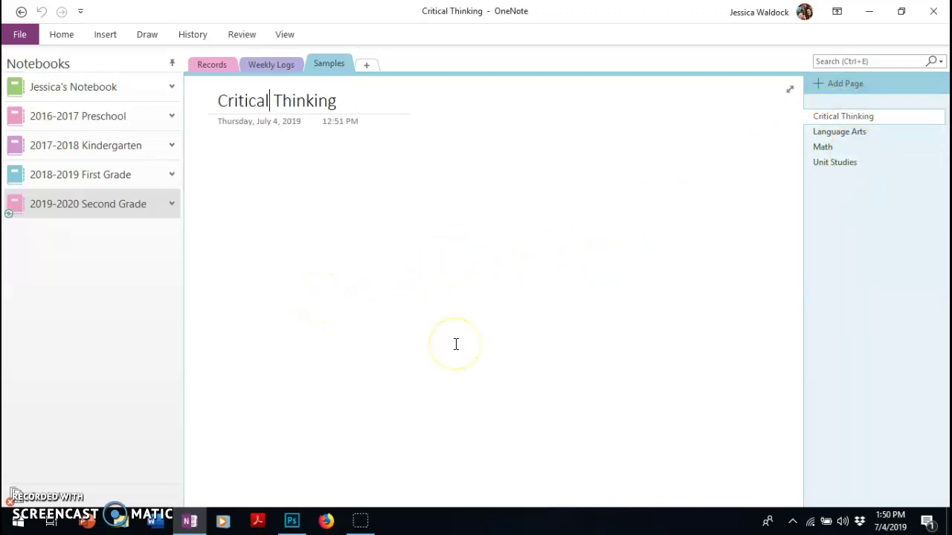